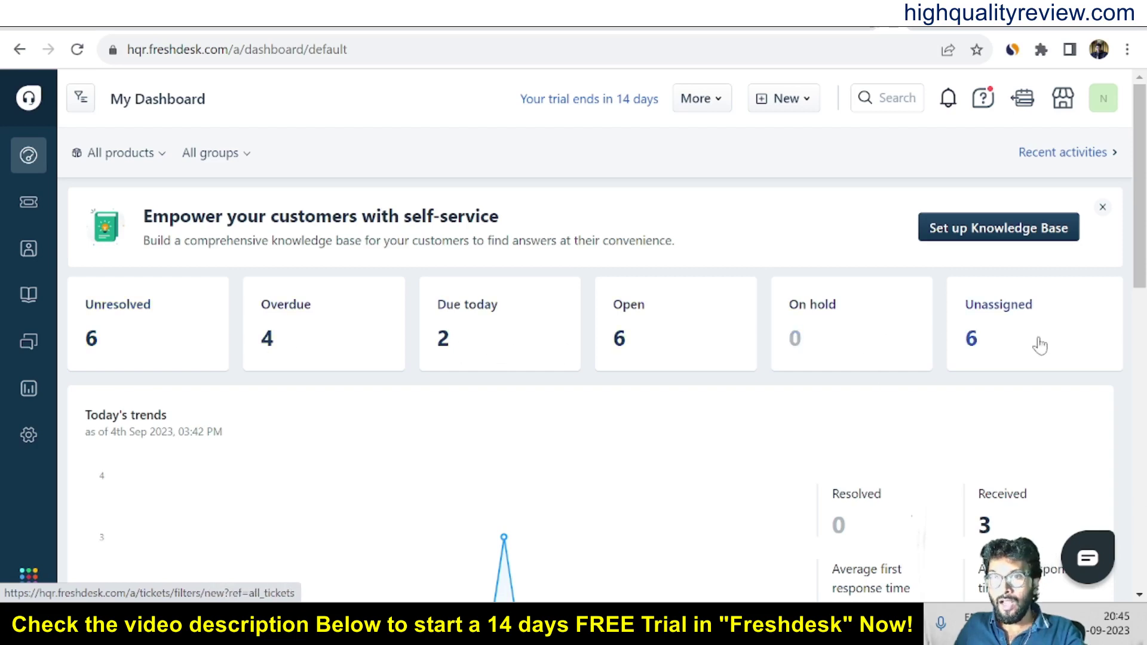
Step: Examine the dashboard's ticket counts, today's trends, unresolved tickets, undelivered emails, customer satisfaction, forums and to-do widgets
{"action": "scroll", "coordinate": [950, 388], "scroll_direction": "down", "scroll_amount": 3}
{"action": "scroll", "coordinate": [728, 418], "scroll_direction": "down", "scroll_amount": 3}
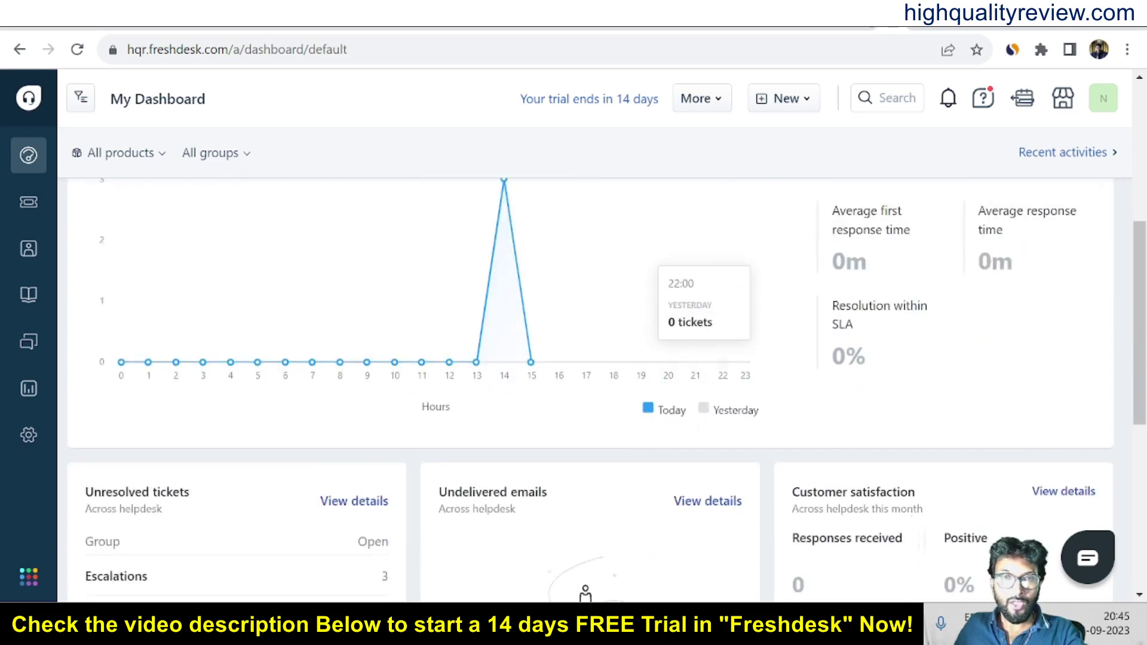
{"action": "scroll", "coordinate": [366, 358], "scroll_direction": "up", "scroll_amount": 3}
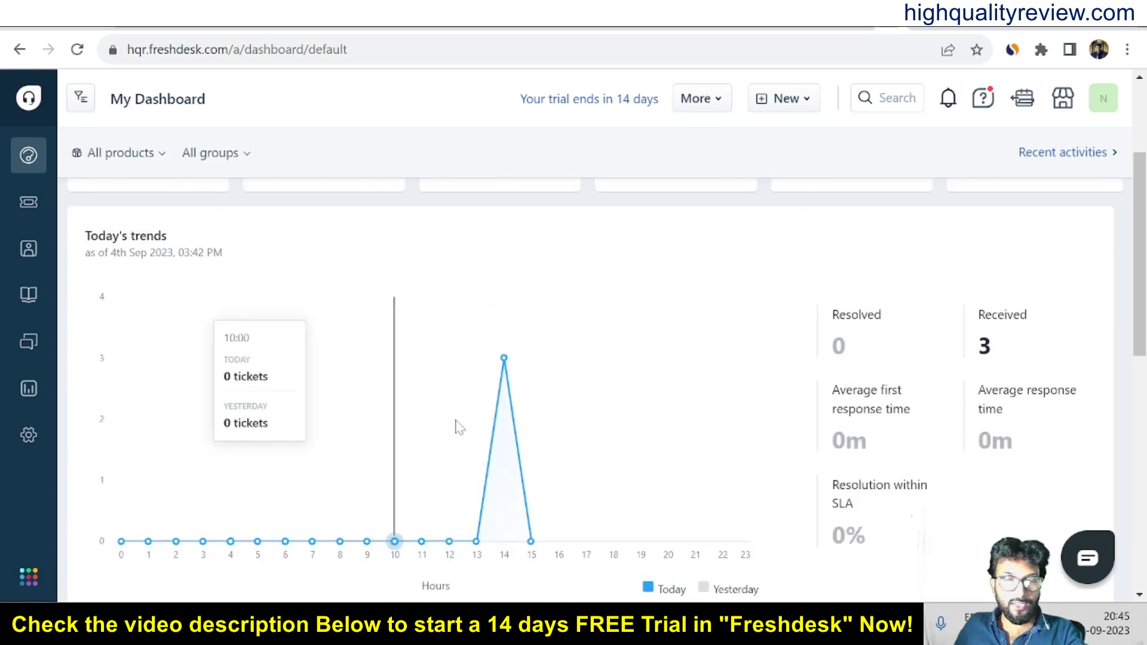
{"action": "scroll", "coordinate": [460, 428], "scroll_direction": "down", "scroll_amount": 4}
{"action": "scroll", "coordinate": [492, 430], "scroll_direction": "up", "scroll_amount": 3}
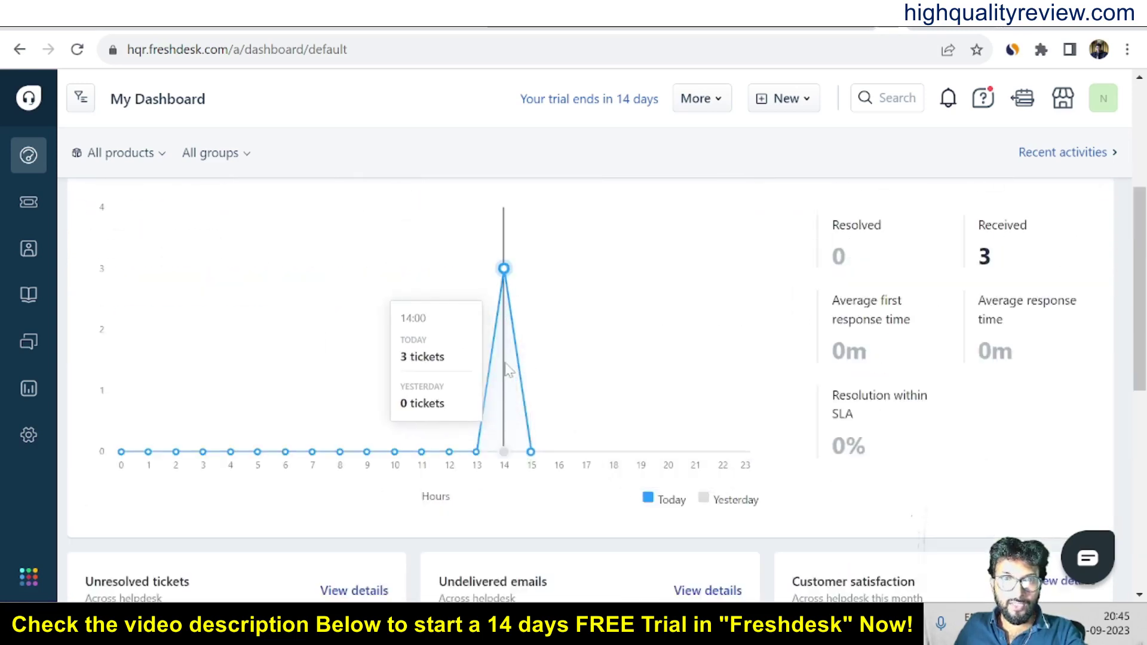
{"action": "scroll", "coordinate": [538, 383], "scroll_direction": "down", "scroll_amount": 4}
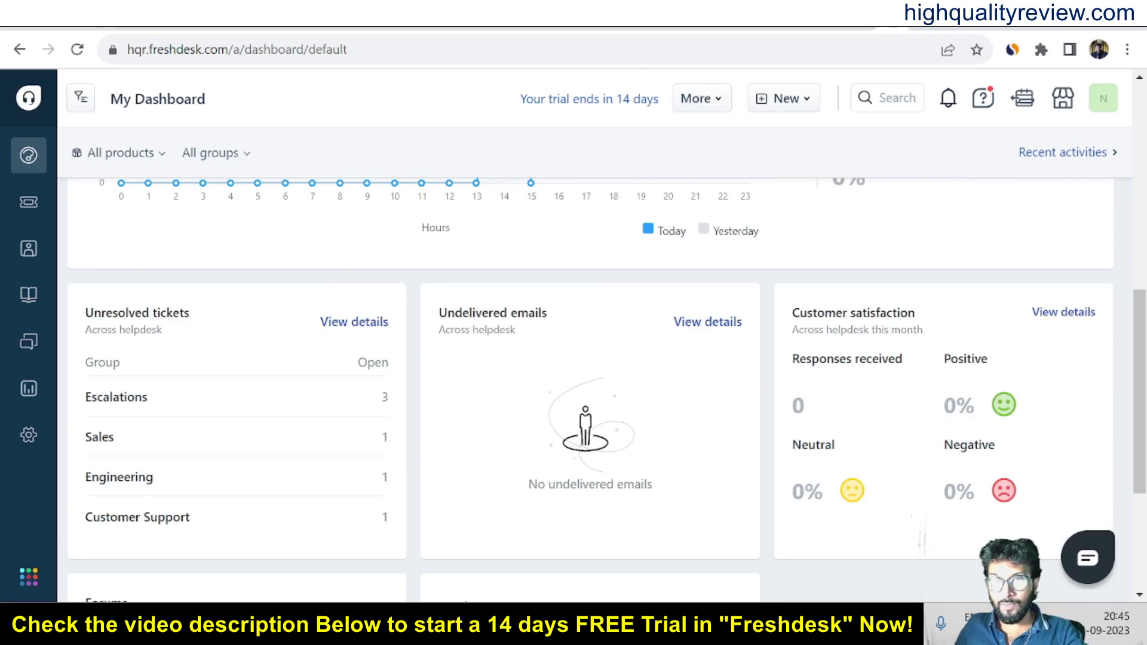
{"action": "scroll", "coordinate": [898, 413], "scroll_direction": "down", "scroll_amount": 4}
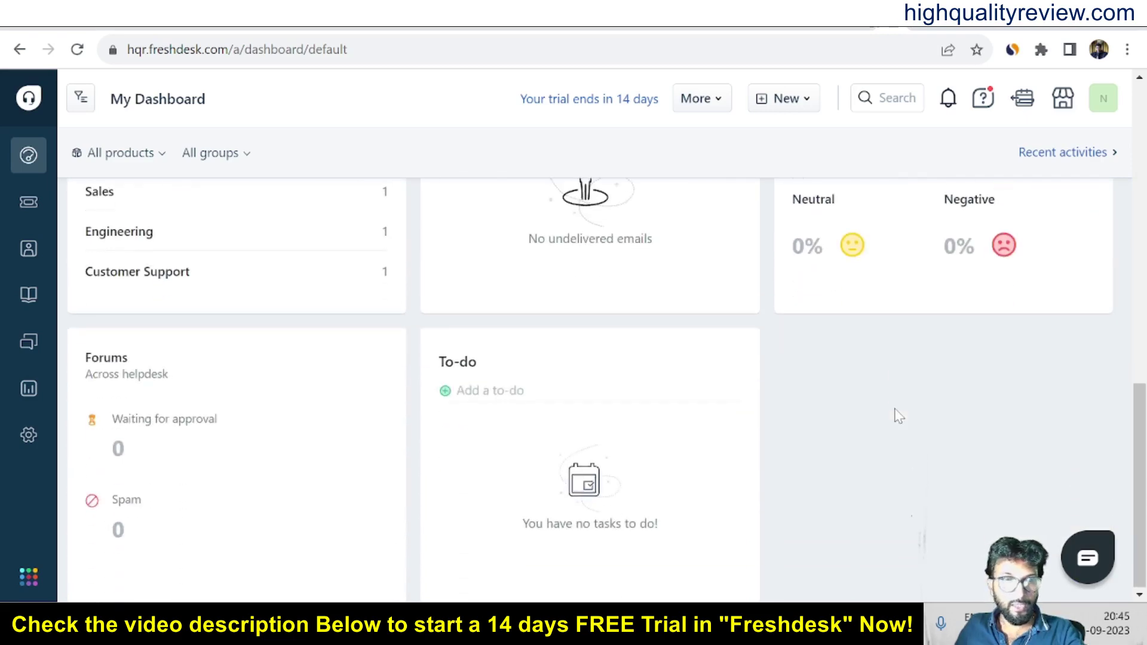
{"action": "scroll", "coordinate": [898, 413], "scroll_direction": "up", "scroll_amount": 10}
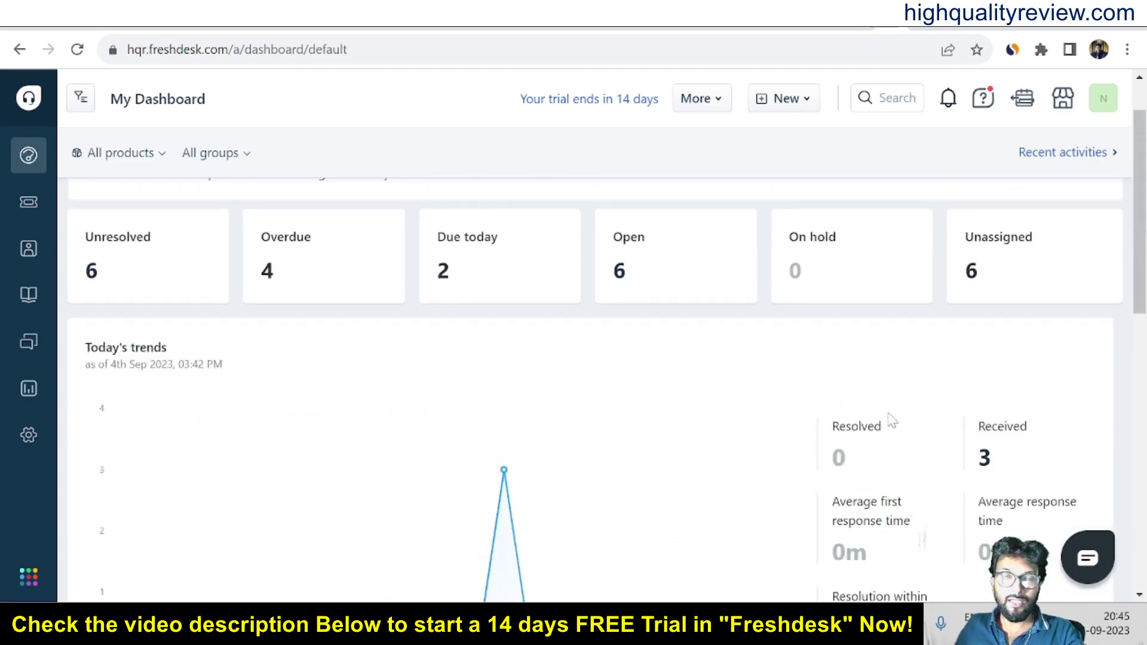
{"action": "scroll", "coordinate": [890, 421], "scroll_direction": "up", "scroll_amount": 1}
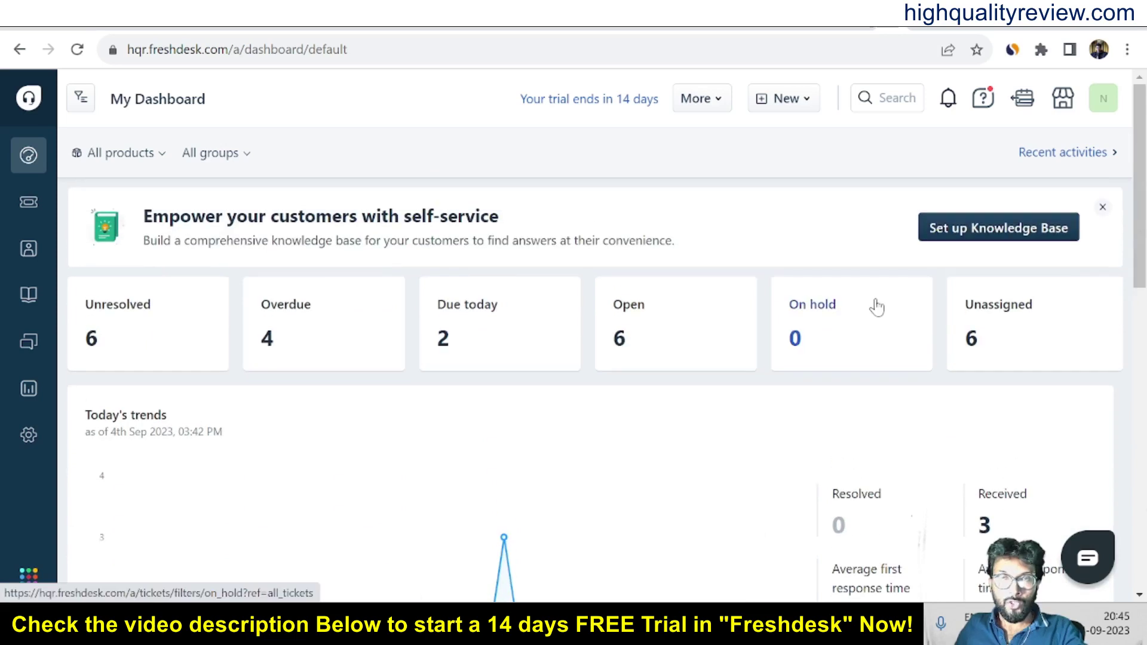
Step: Open the ticket list and set the priority of the "Issues with reports" ticket to High
{"action": "left_click", "coordinate": [28, 205]}
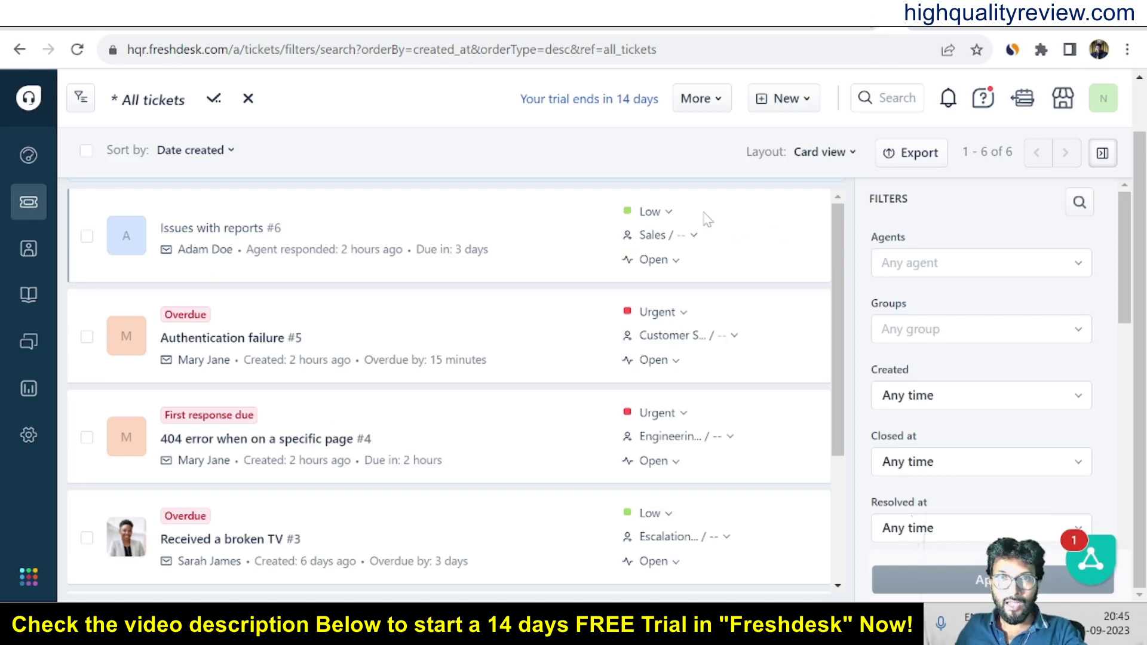
{"action": "left_click", "coordinate": [667, 214]}
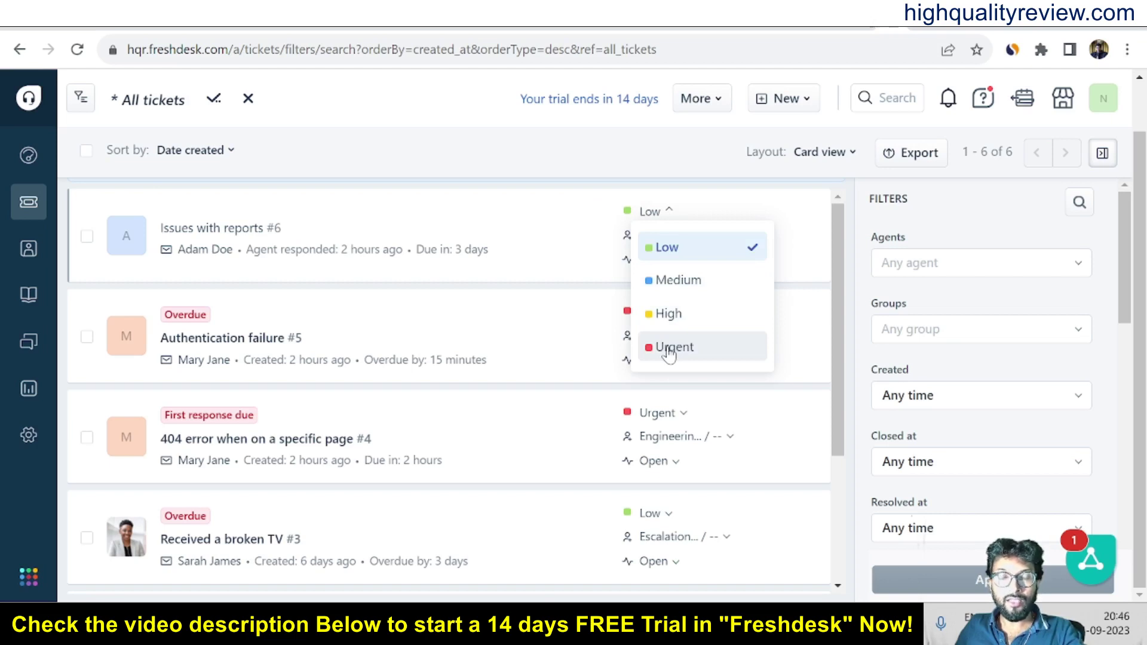
{"action": "left_click", "coordinate": [667, 314]}
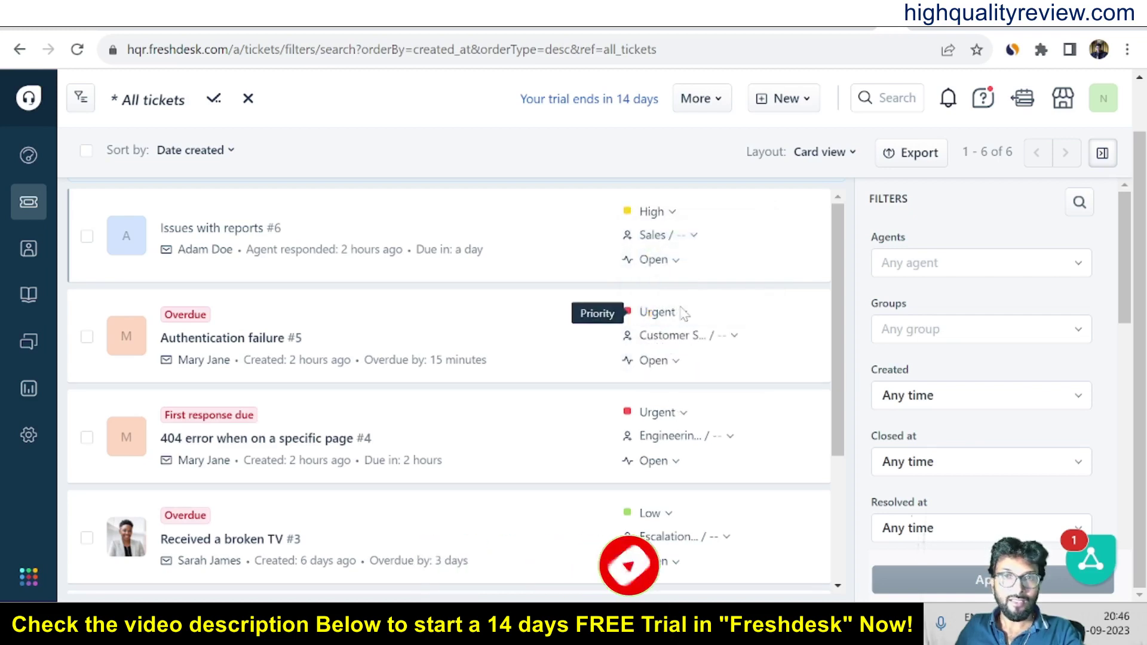
Step: Assign the "Issues with reports" ticket to the Finance group and set its status to Resolved
{"action": "left_click", "coordinate": [659, 239]}
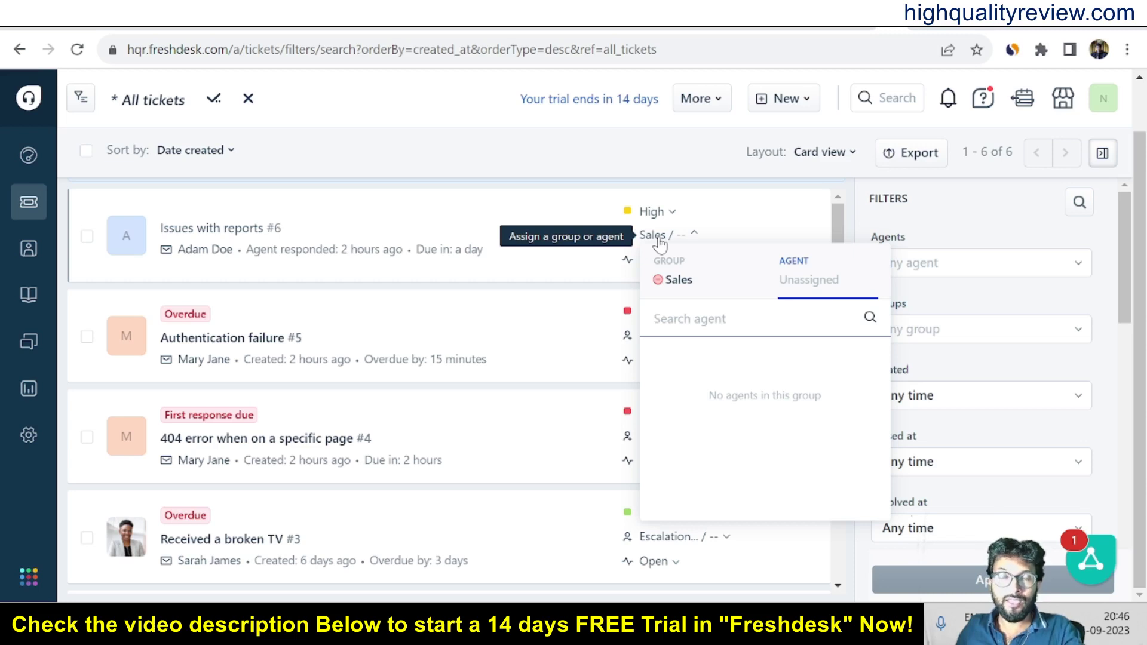
{"action": "left_click", "coordinate": [675, 280]}
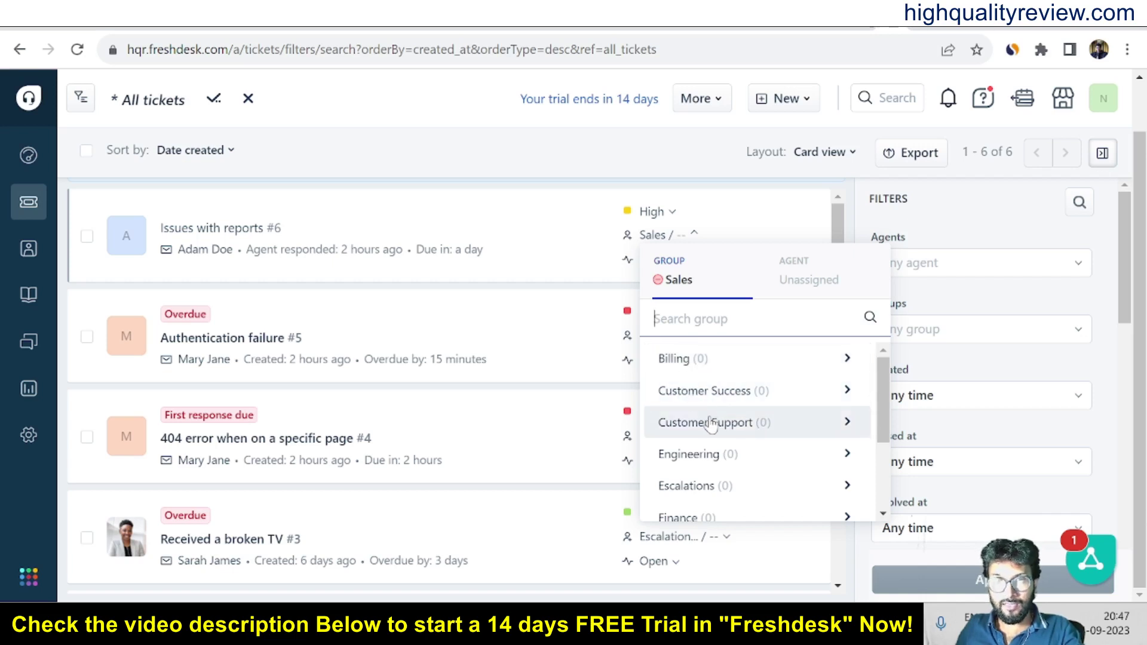
{"action": "scroll", "coordinate": [743, 461], "scroll_direction": "down", "scroll_amount": 1}
{"action": "scroll", "coordinate": [742, 461], "scroll_direction": "down", "scroll_amount": 3}
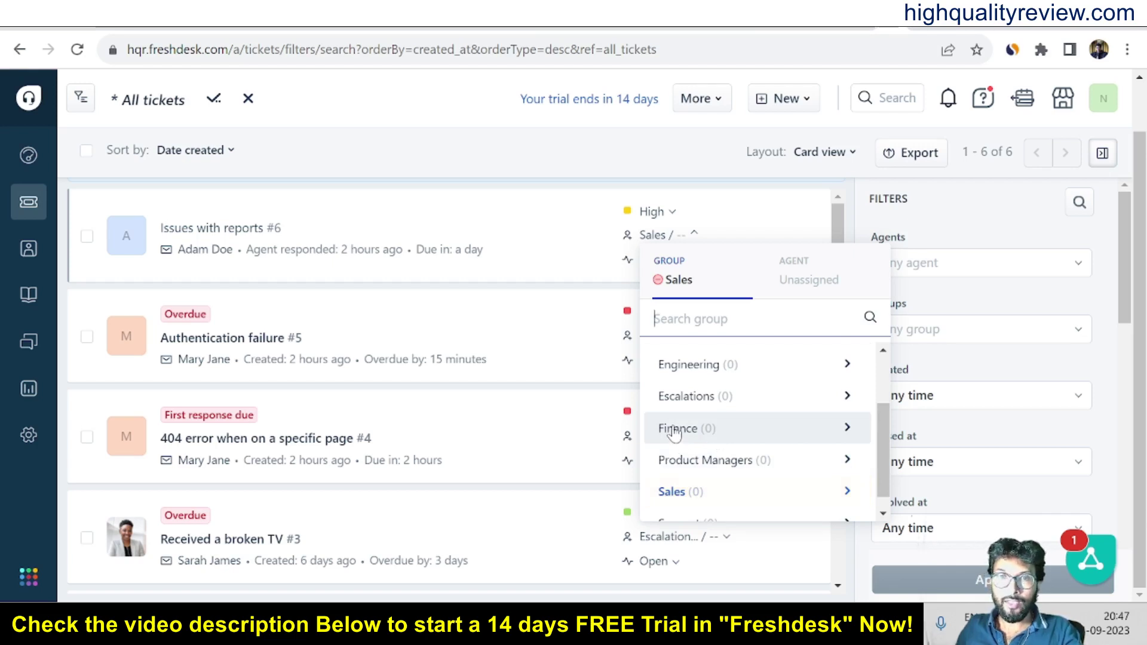
{"action": "left_click", "coordinate": [675, 432]}
{"action": "left_click", "coordinate": [604, 181]}
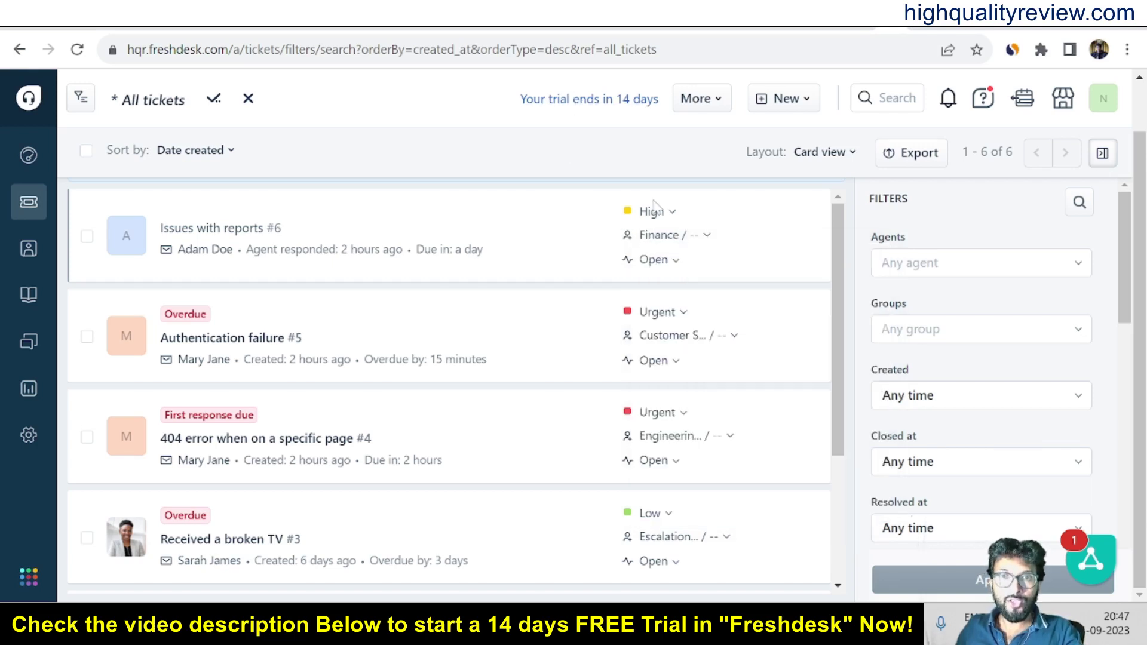
{"action": "left_click", "coordinate": [660, 261]}
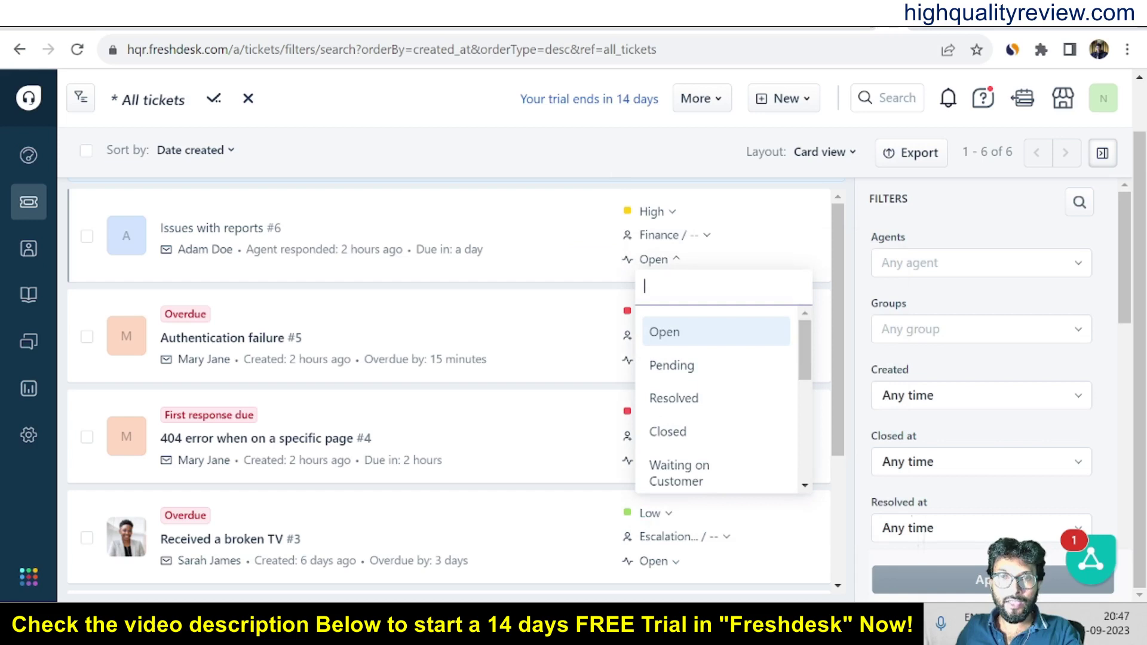
{"action": "left_click", "coordinate": [673, 399]}
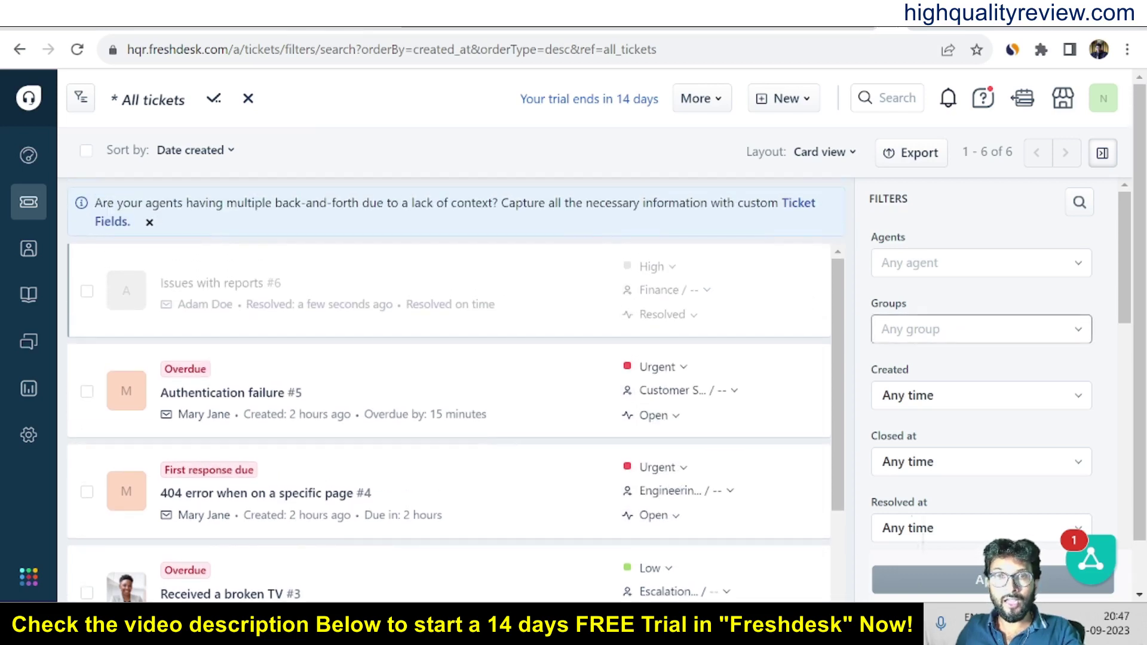
Step: Select the individually named agent as the Agents filter for the ticket list
{"action": "left_click", "coordinate": [1103, 154]}
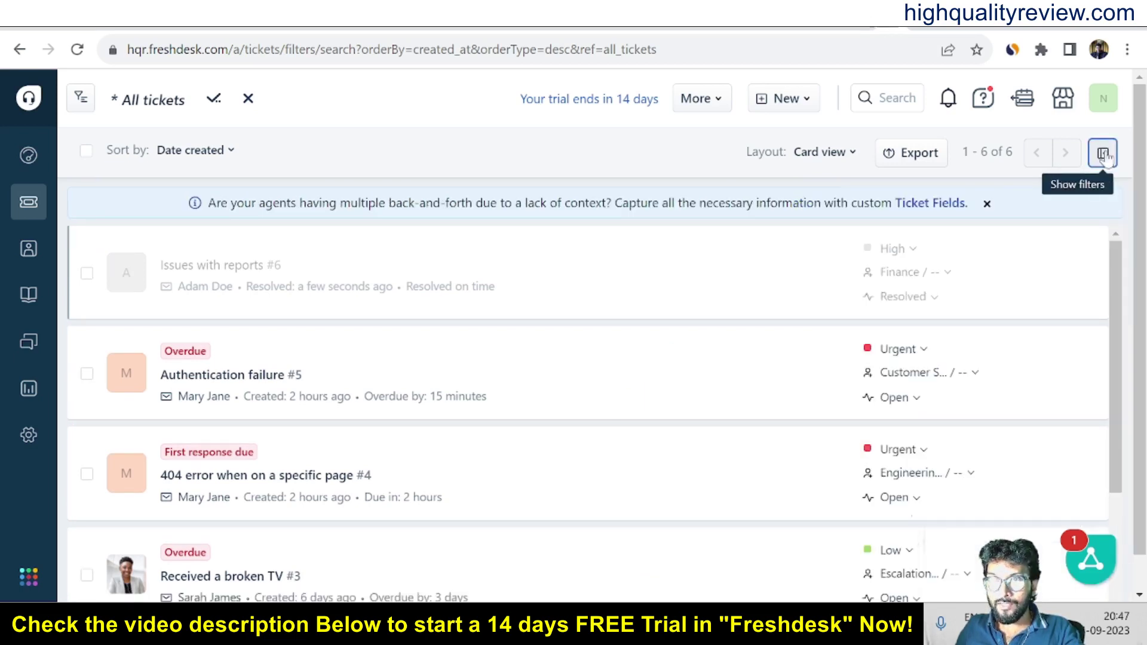
{"action": "left_click", "coordinate": [1102, 154]}
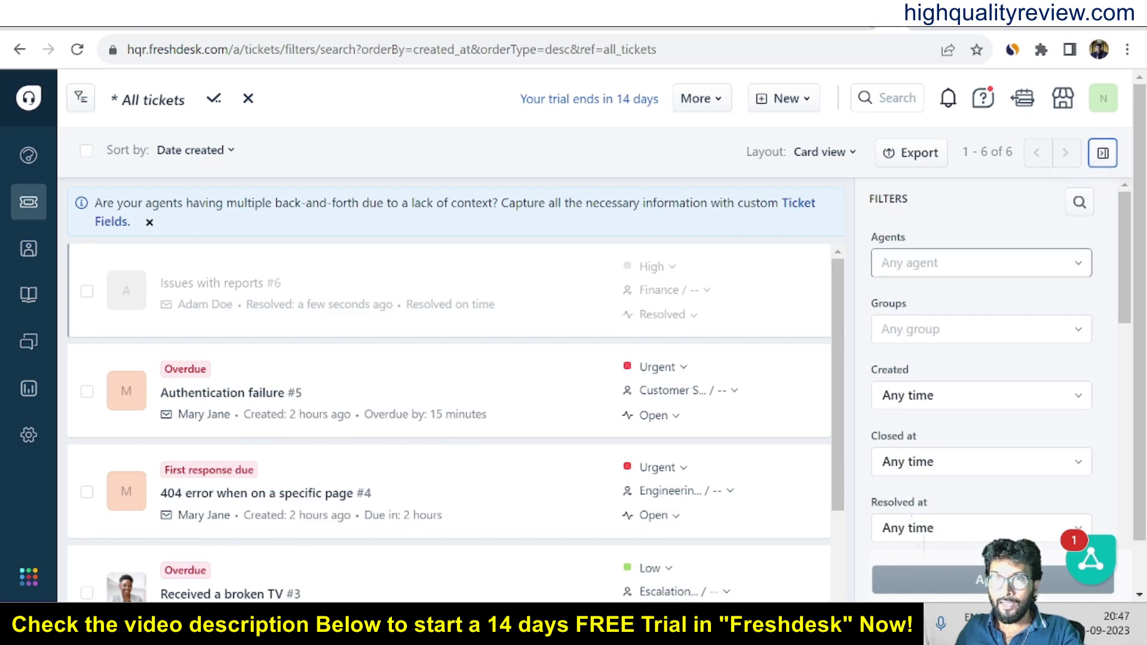
{"action": "left_click", "coordinate": [956, 263]}
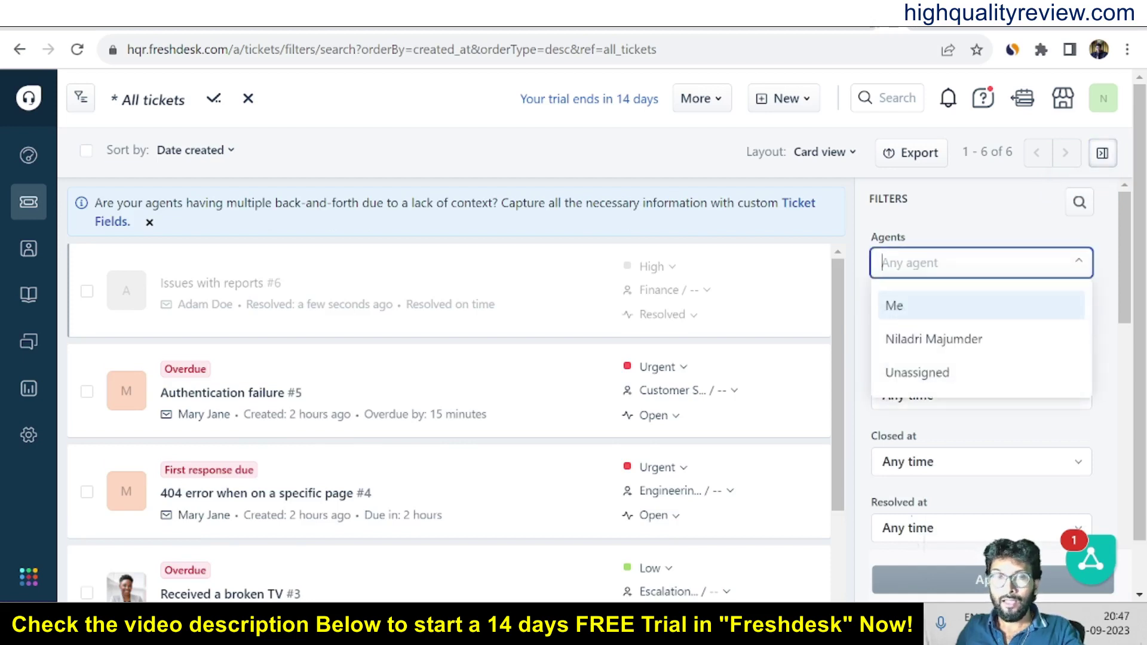
{"action": "left_click", "coordinate": [954, 215]}
{"action": "left_click", "coordinate": [938, 263]}
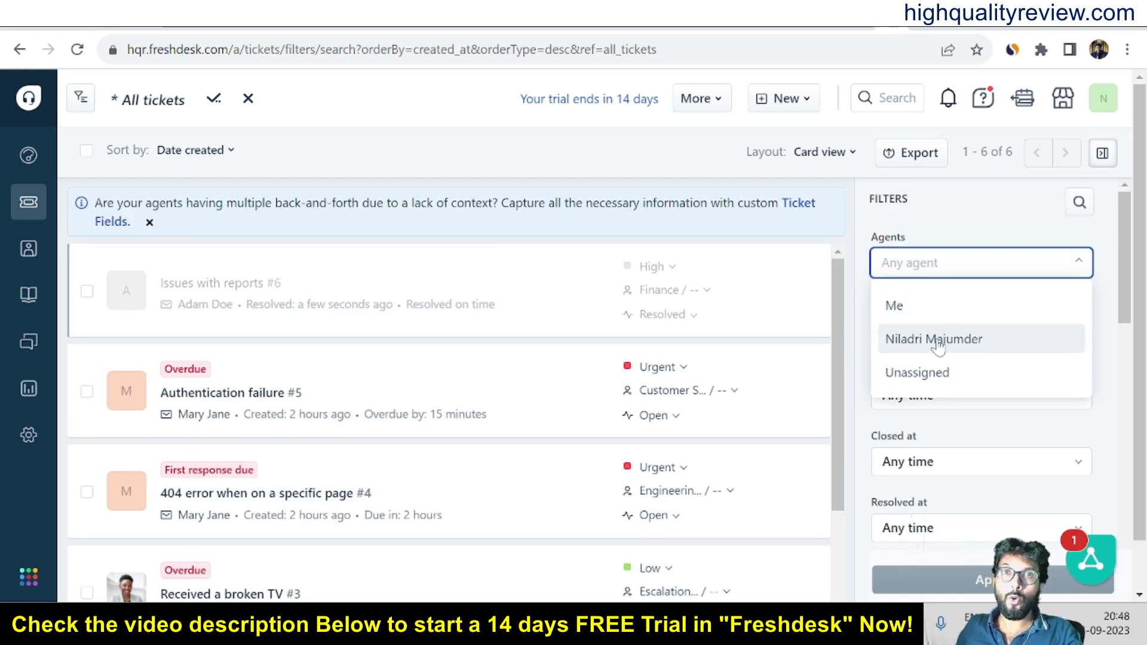
{"action": "left_click", "coordinate": [937, 339]}
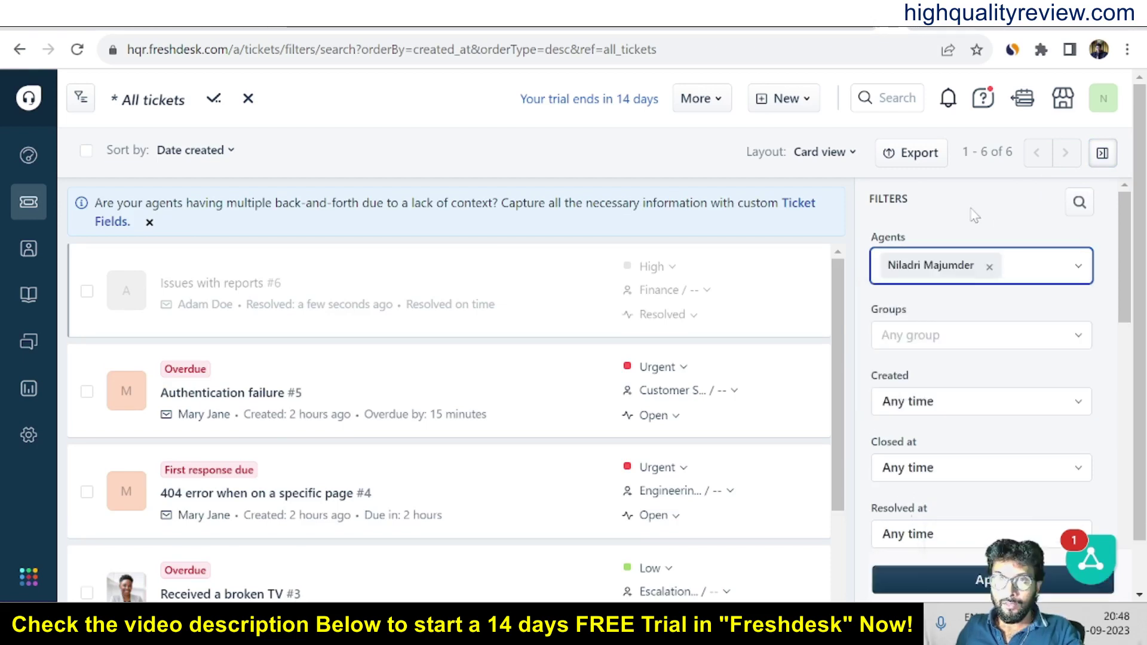
Step: Add the Finance group to the ticket filters and apply them to the list
{"action": "left_click", "coordinate": [951, 336]}
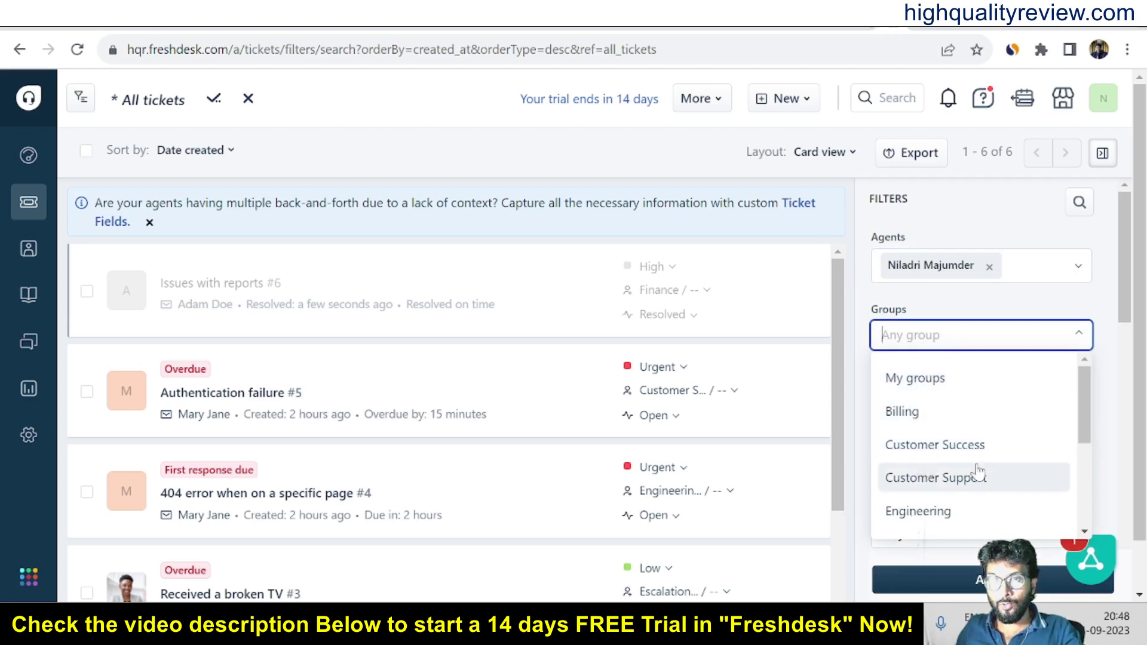
{"action": "scroll", "coordinate": [975, 473], "scroll_direction": "down", "scroll_amount": 1}
{"action": "scroll", "coordinate": [977, 471], "scroll_direction": "down", "scroll_amount": 2}
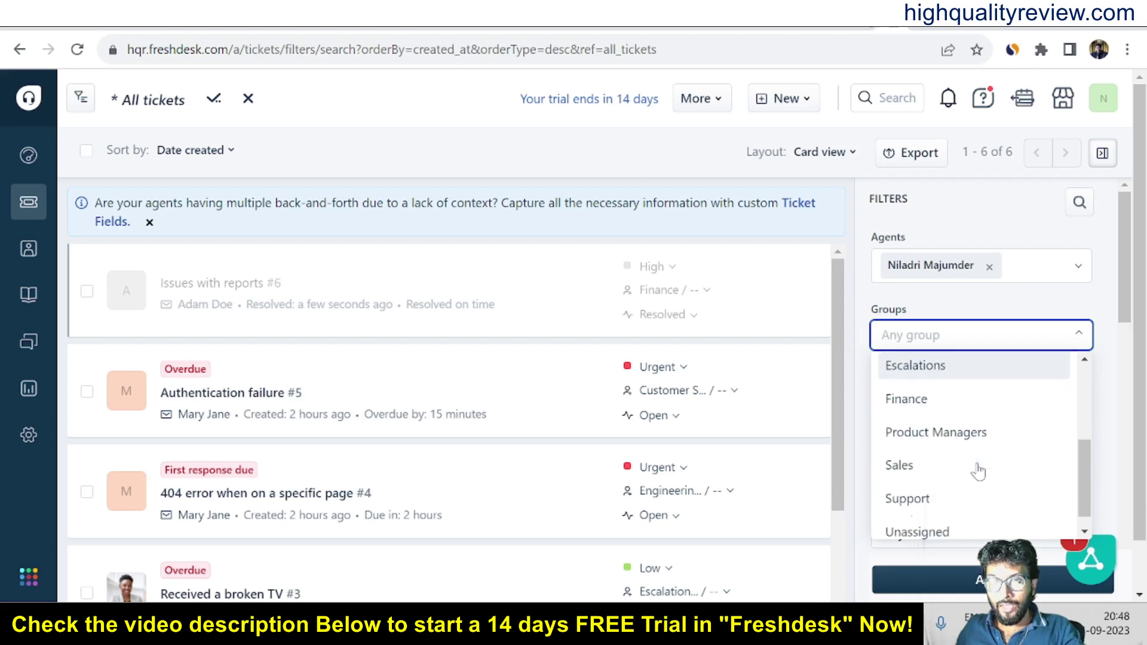
{"action": "left_click", "coordinate": [914, 402]}
{"action": "scroll", "coordinate": [993, 384], "scroll_direction": "down", "scroll_amount": 7}
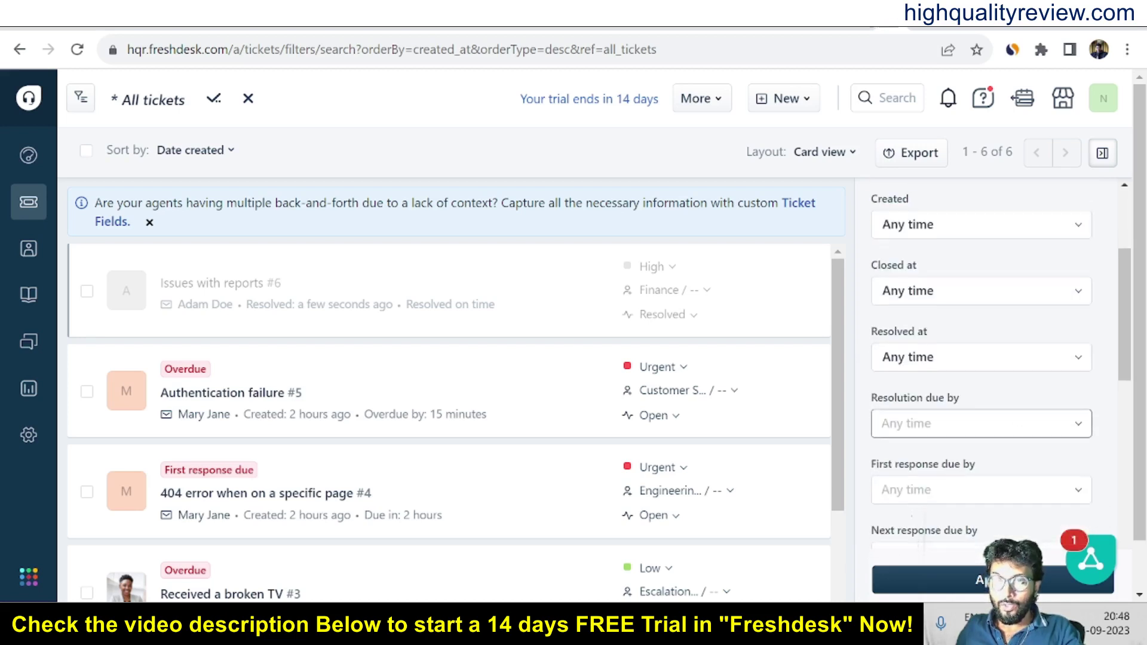
{"action": "scroll", "coordinate": [1011, 435], "scroll_direction": "down", "scroll_amount": 3}
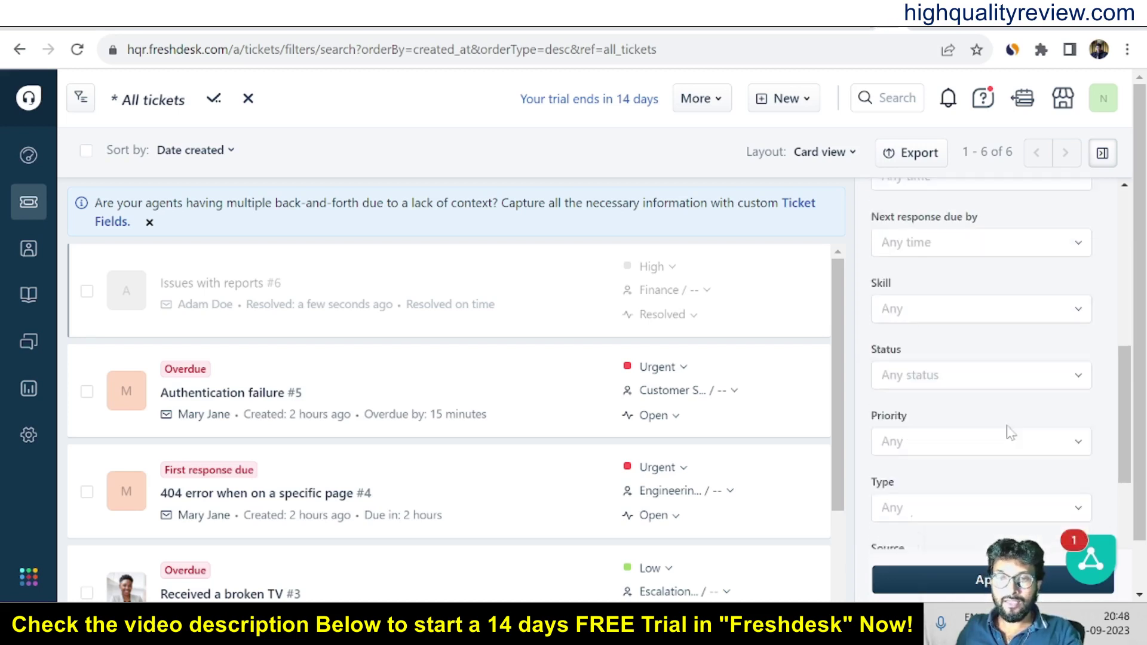
{"action": "left_click", "coordinate": [951, 574]}
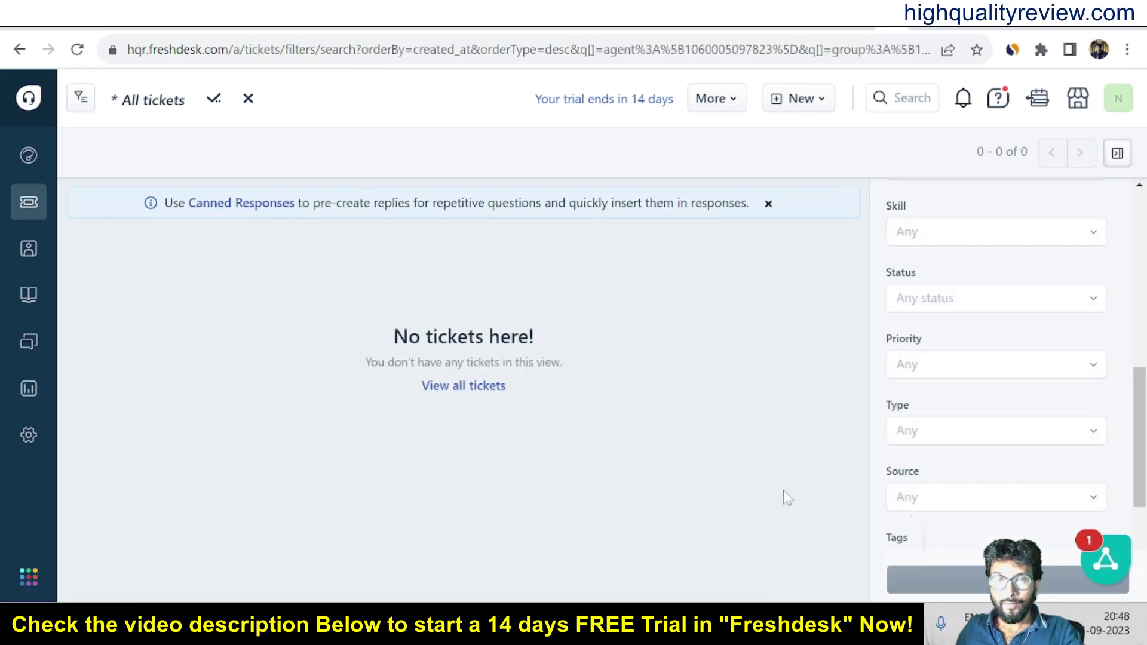
Step: Remove the Finance group and the selected agent from the ticket filters
{"action": "scroll", "coordinate": [980, 424], "scroll_direction": "up", "scroll_amount": 10}
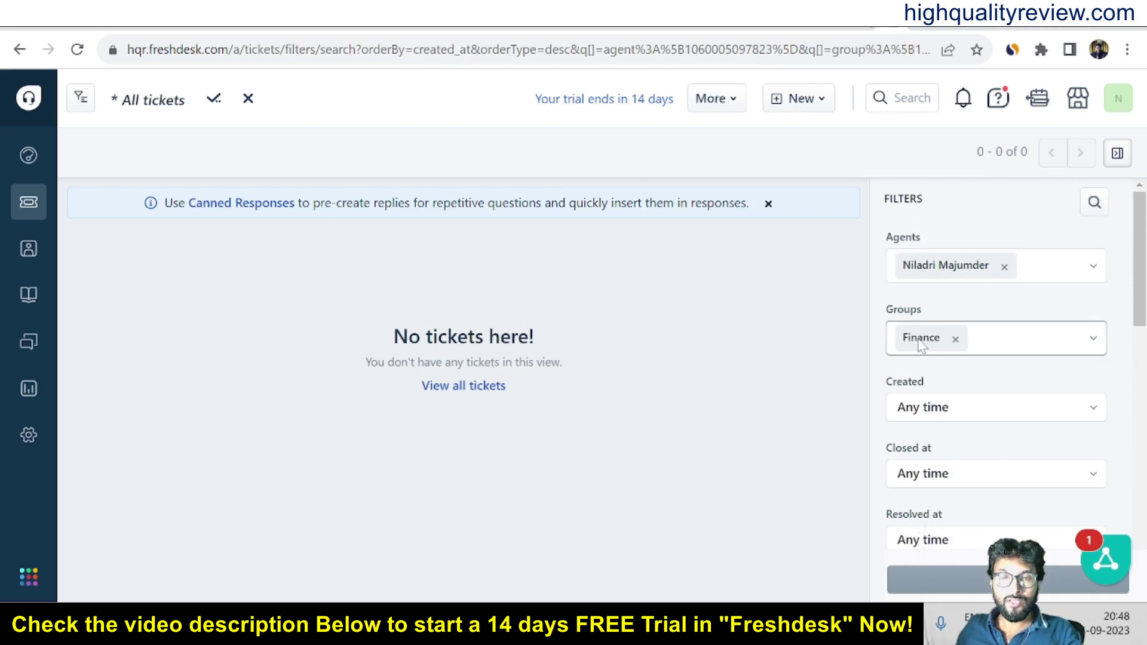
{"action": "left_click", "coordinate": [955, 338]}
{"action": "left_click", "coordinate": [1004, 267]}
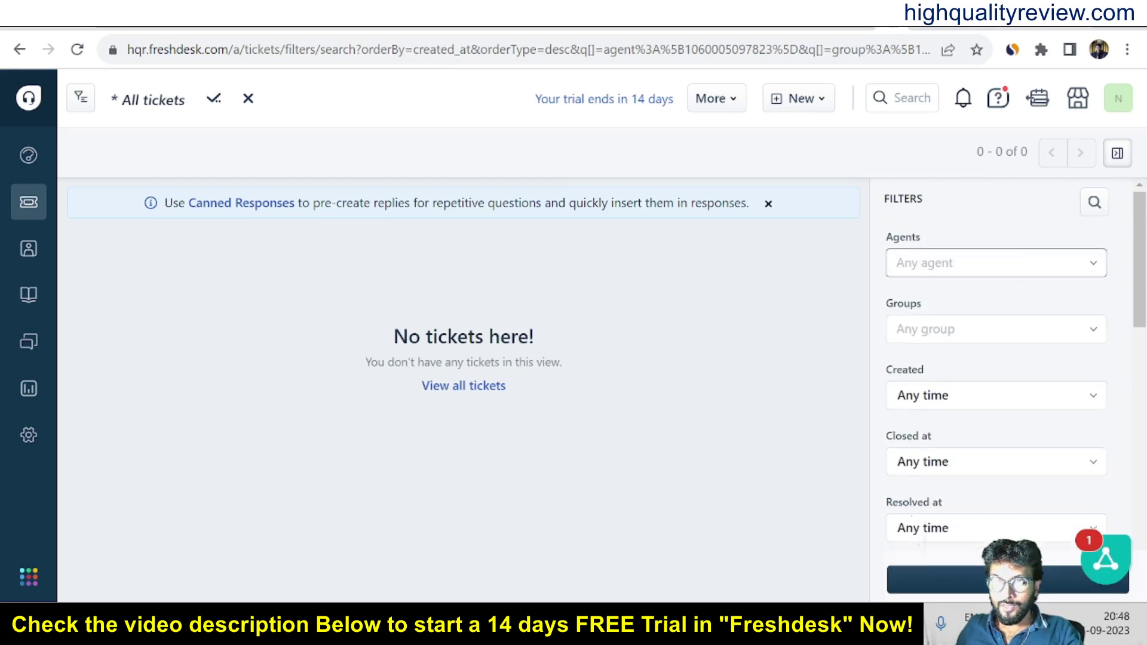
Step: Set the Agents filter to both Me and the individually named agent
{"action": "left_click", "coordinate": [946, 264]}
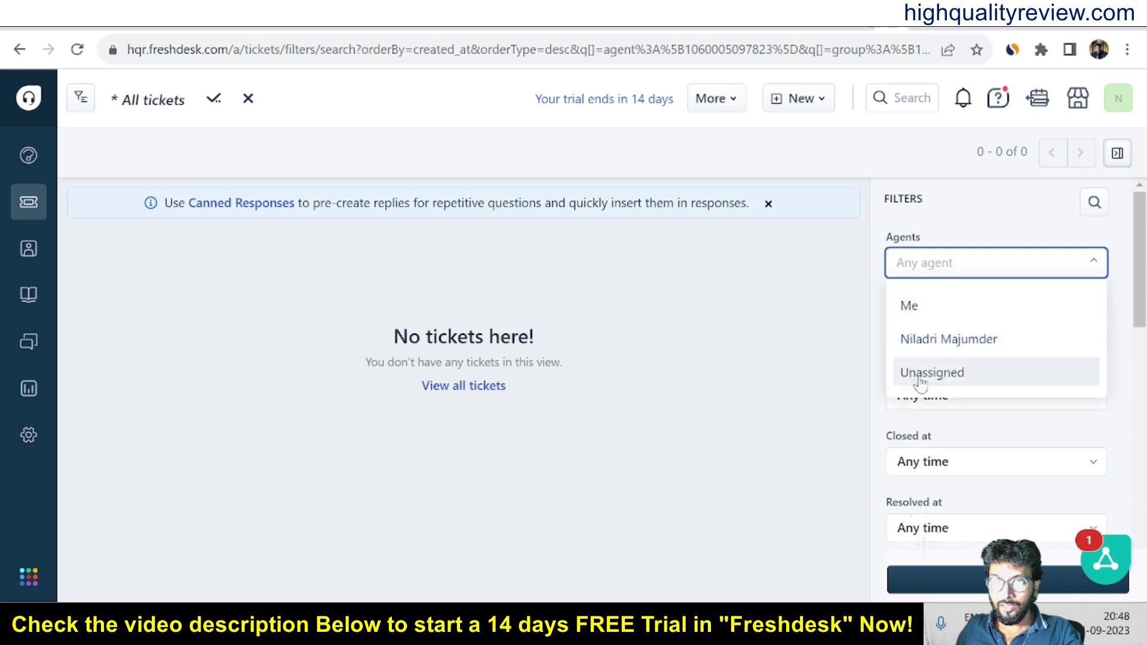
{"action": "left_click", "coordinate": [918, 308]}
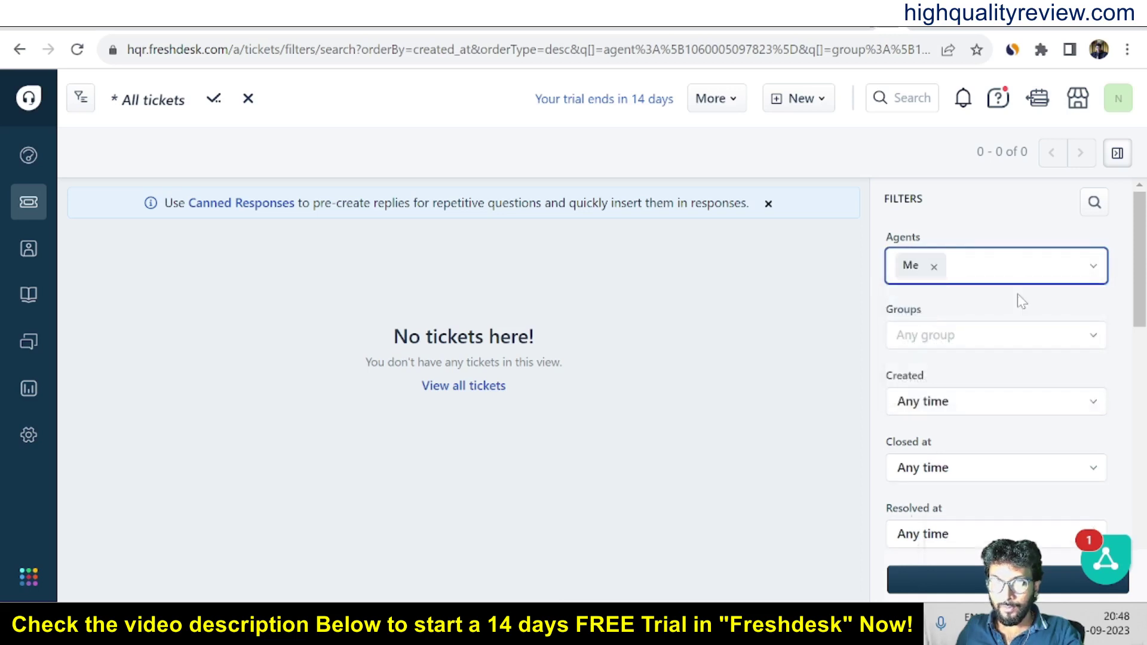
{"action": "left_click", "coordinate": [993, 263]}
{"action": "left_click", "coordinate": [923, 344]}
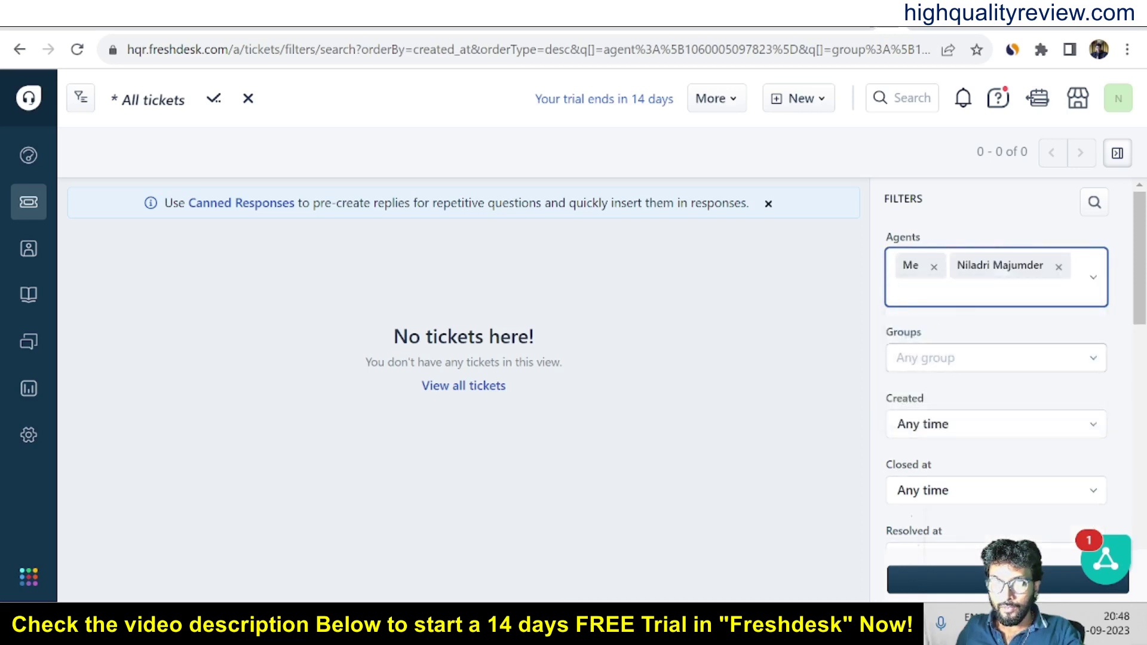
Step: Set the Groups filter to Customer Support and apply the filters to the ticket list
{"action": "left_click", "coordinate": [956, 358]}
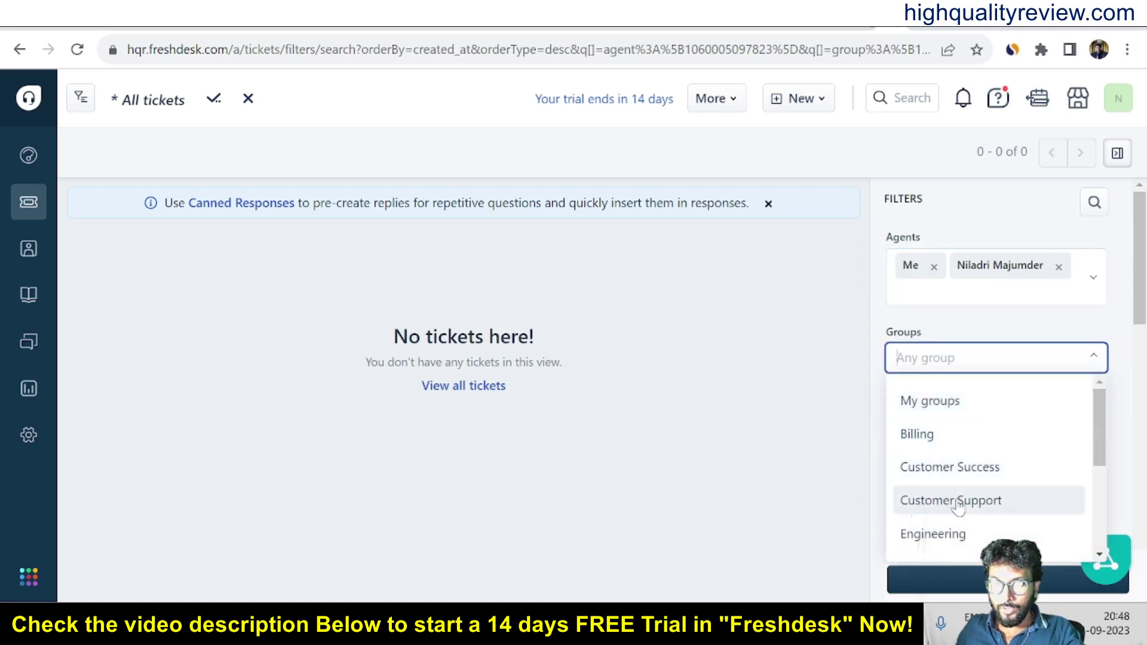
{"action": "left_click", "coordinate": [956, 501]}
{"action": "scroll", "coordinate": [980, 474], "scroll_direction": "down", "scroll_amount": 5}
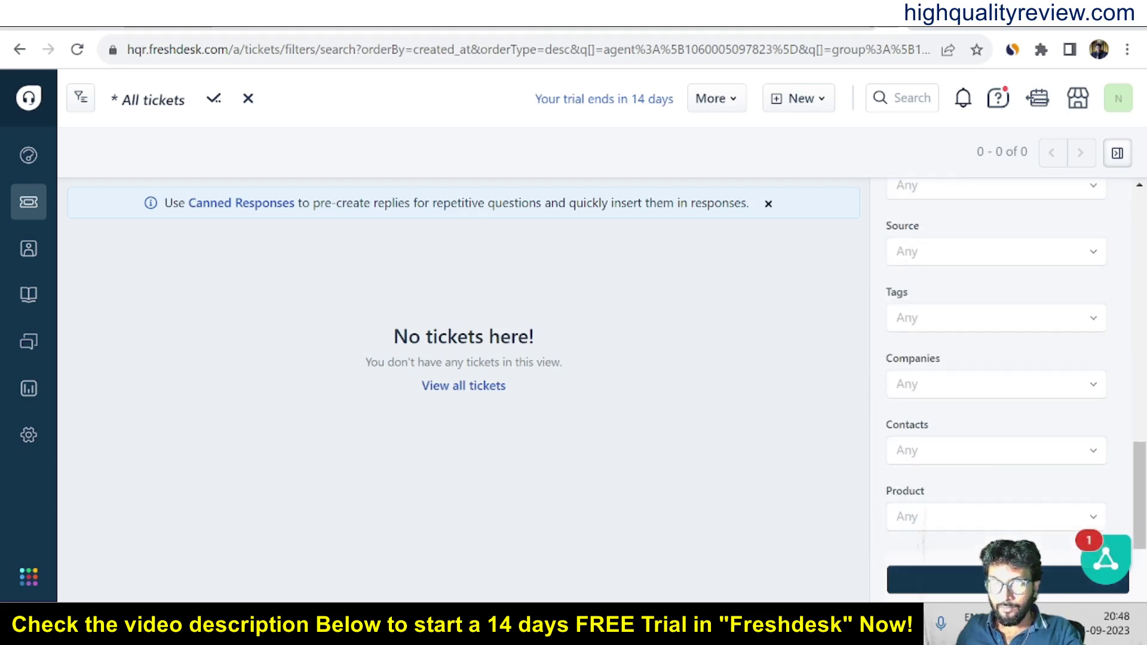
{"action": "left_click", "coordinate": [967, 579]}
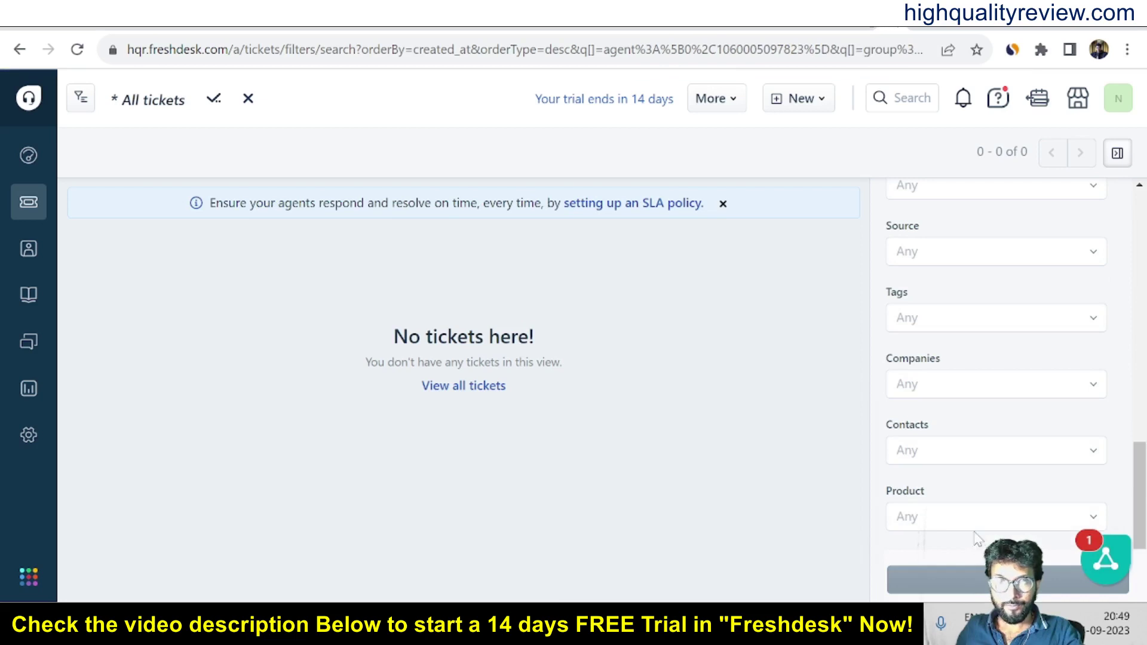
{"action": "scroll", "coordinate": [957, 404], "scroll_direction": "up", "scroll_amount": 15}
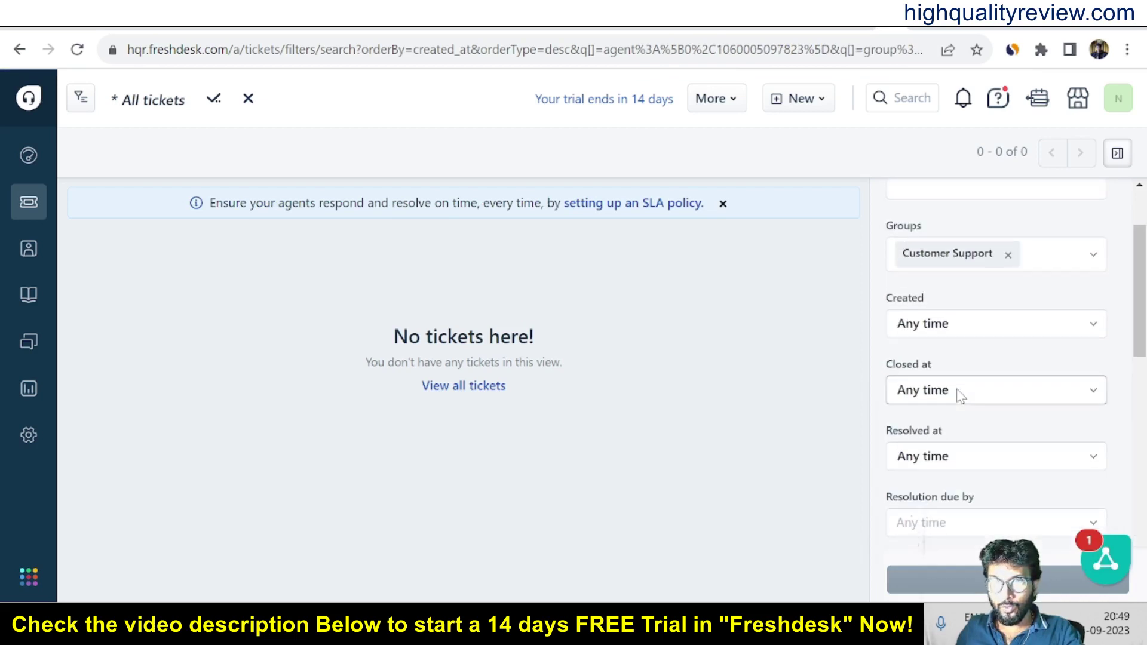
Step: Remove Customer Support from the Groups filter and apply the filters to the ticket list
{"action": "scroll", "coordinate": [980, 399], "scroll_direction": "up", "scroll_amount": 2}
{"action": "left_click", "coordinate": [1008, 341]}
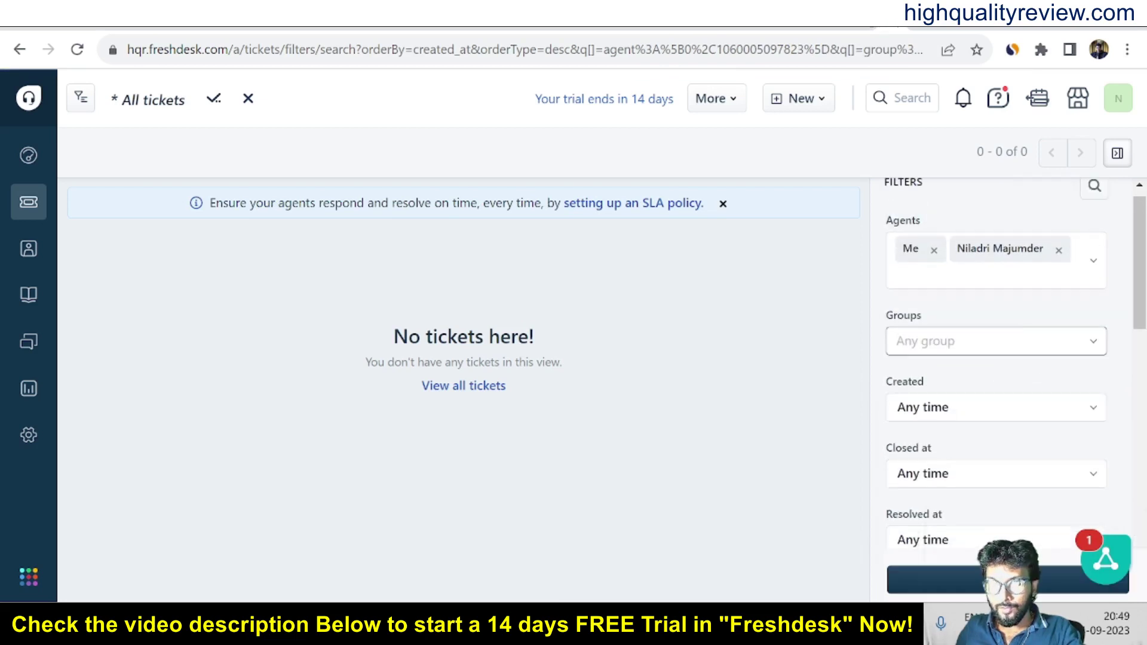
{"action": "left_click", "coordinate": [956, 592]}
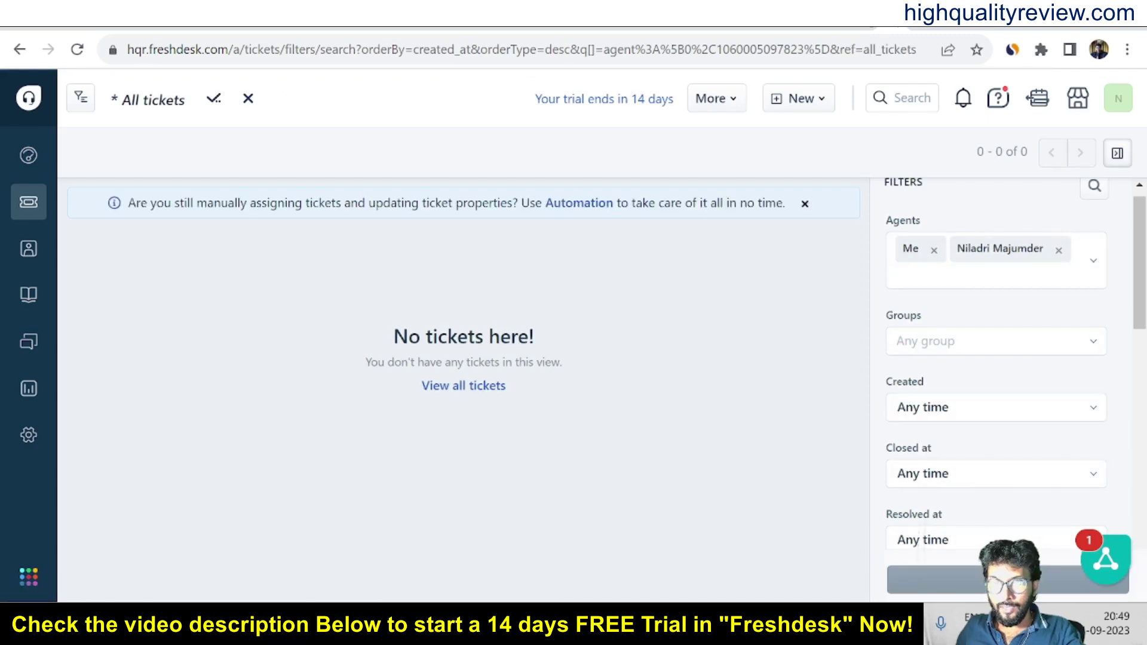
Step: Remove both entries from the Agents filter, set Groups to Customer Support and apply the filters
{"action": "left_click", "coordinate": [935, 250]}
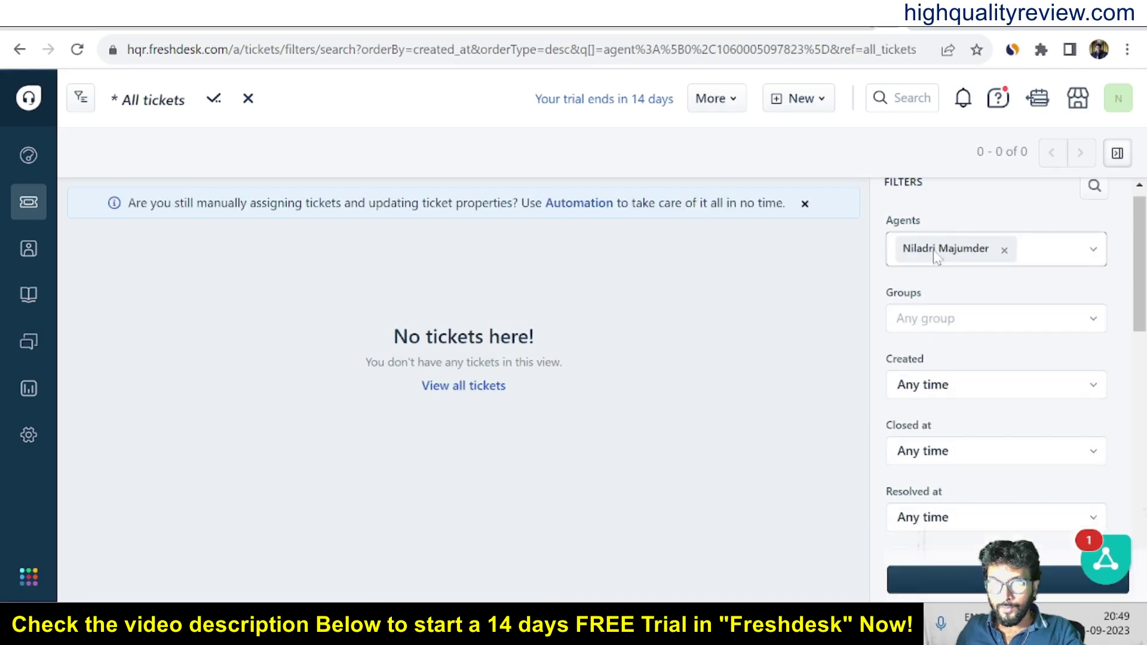
{"action": "left_click", "coordinate": [1004, 251]}
{"action": "left_click", "coordinate": [956, 316]}
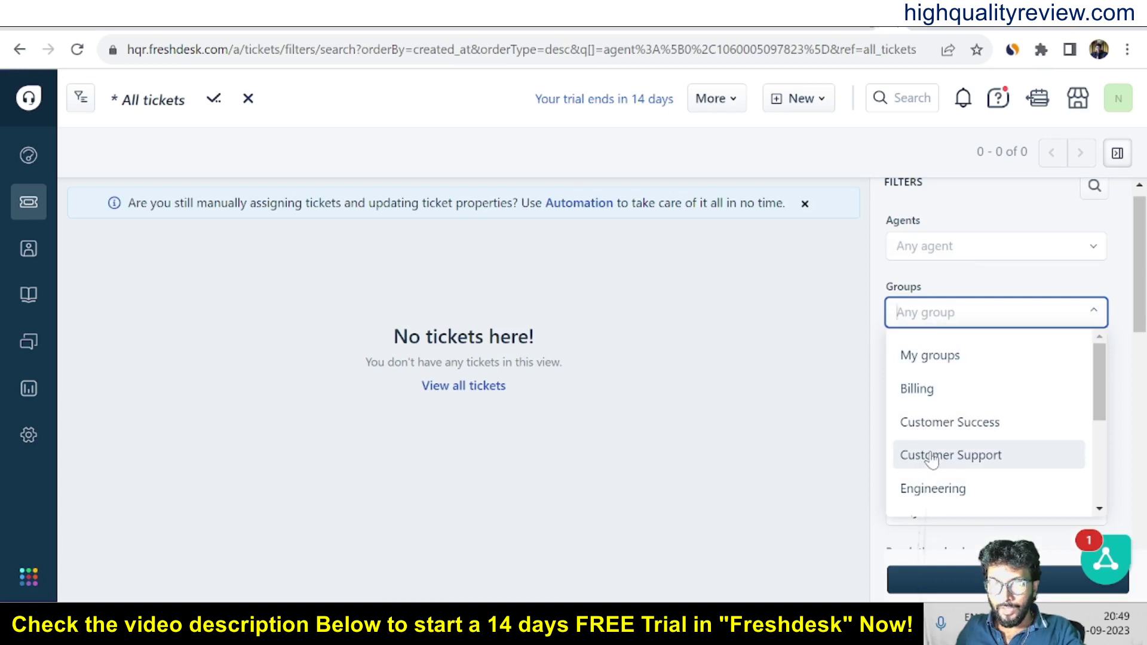
{"action": "left_click", "coordinate": [933, 457]}
{"action": "left_click", "coordinate": [966, 578]}
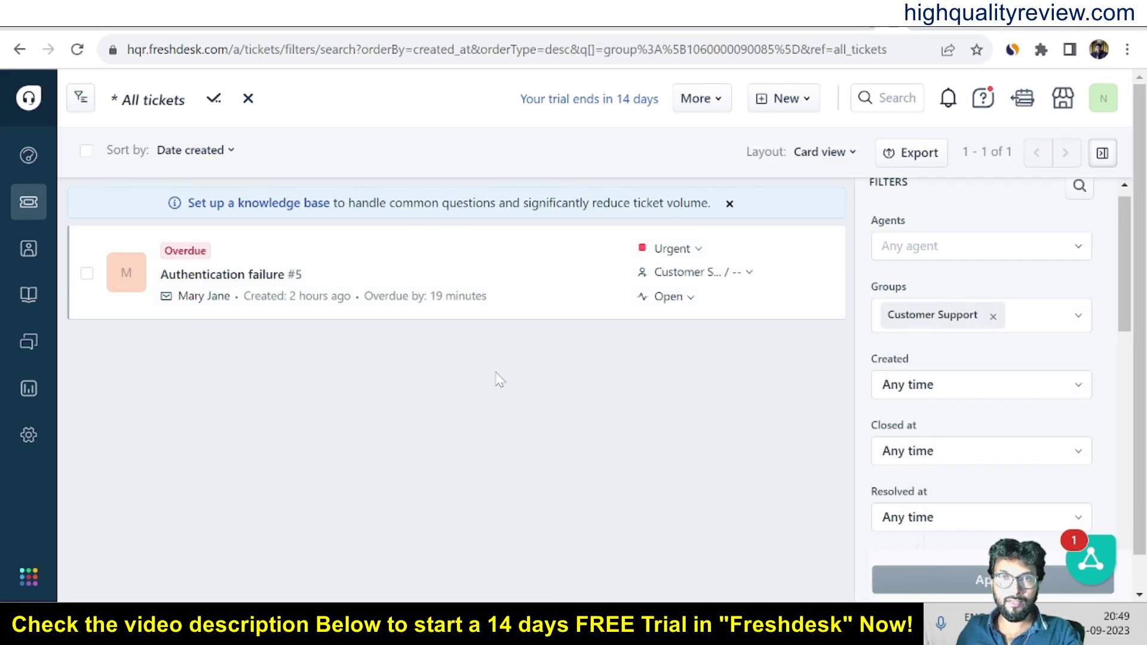
Step: Return to the ticket list without the group filter and start a new ticket
{"action": "key", "text": "alt+Left"}
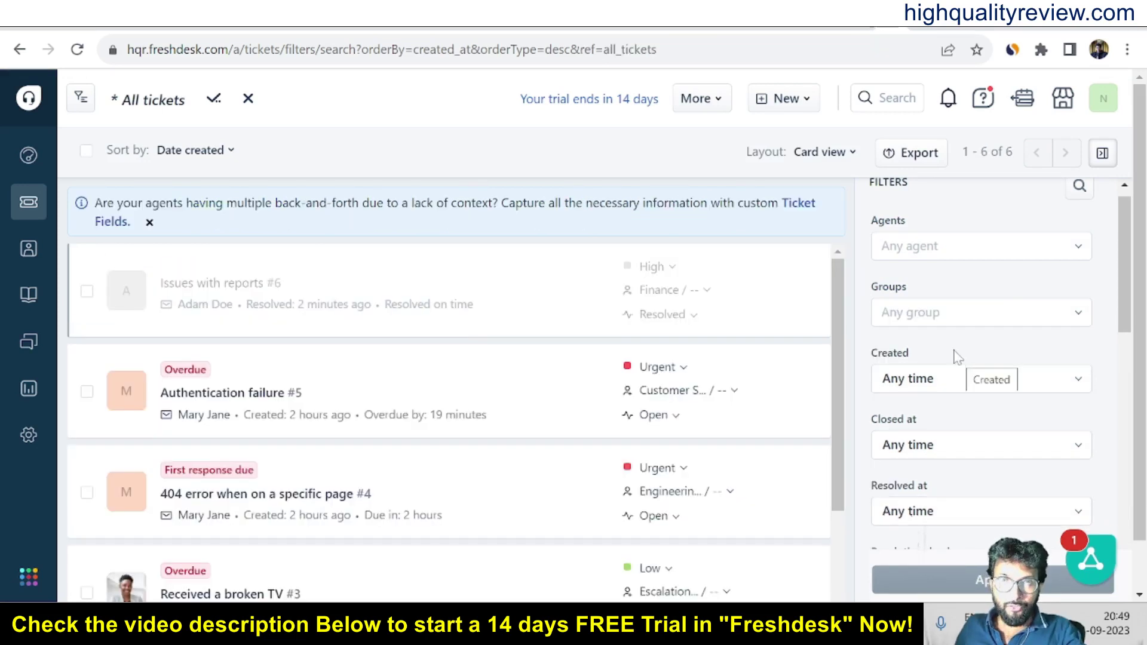
{"action": "left_click", "coordinate": [813, 109]}
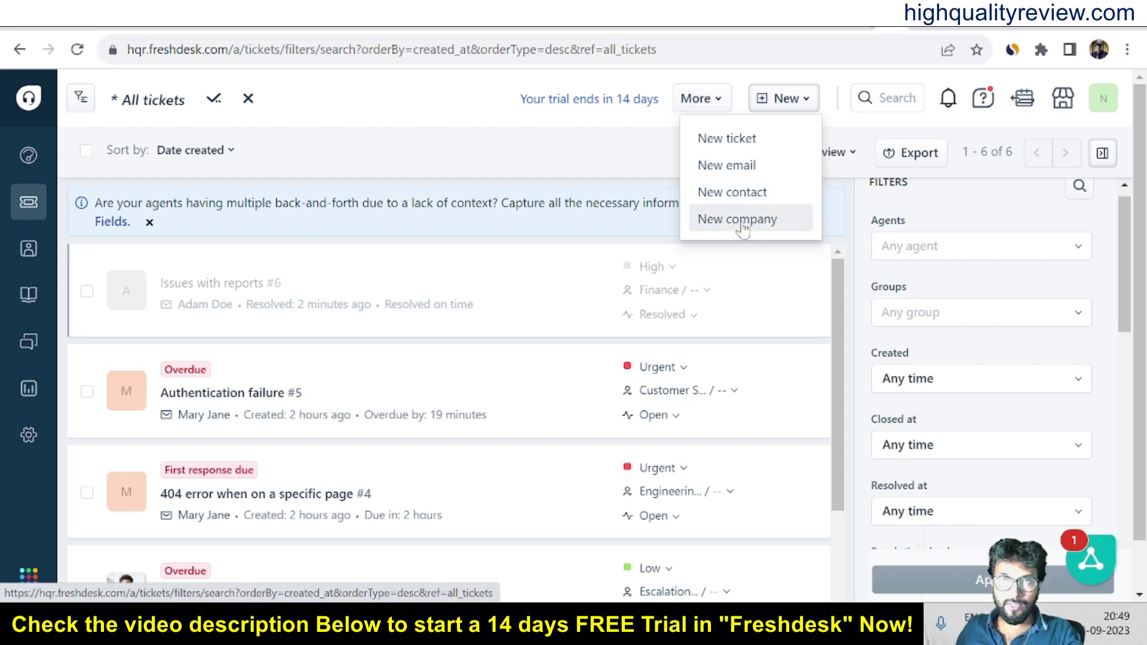
{"action": "left_click", "coordinate": [737, 141]}
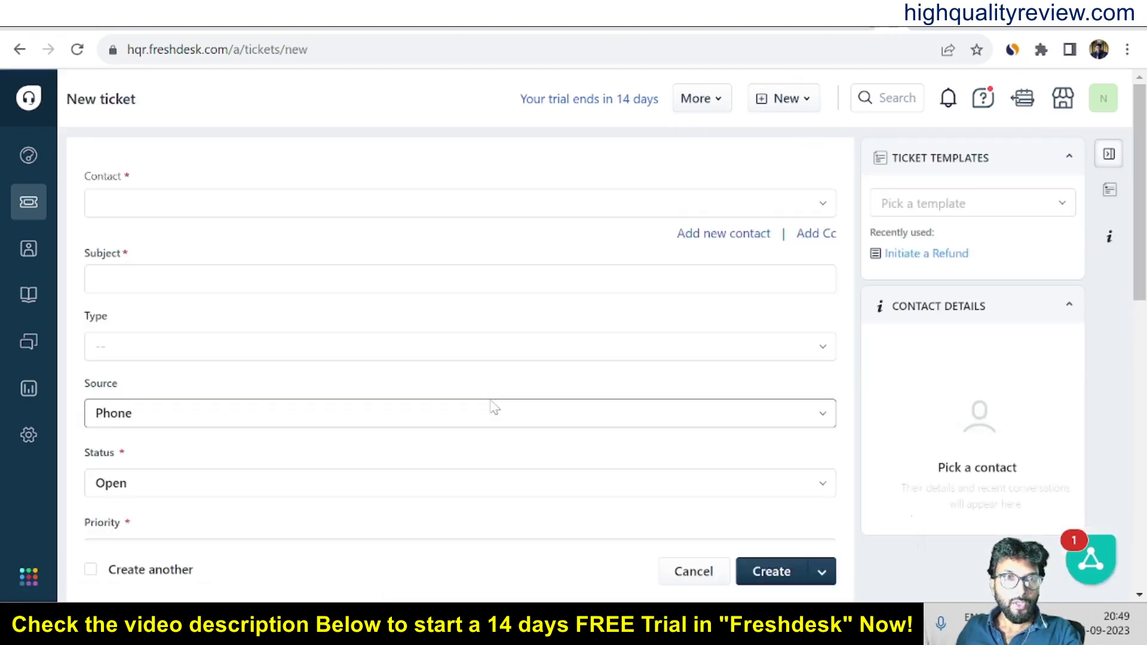
Step: Search for the contact by the start of their e-mail and select them as the new ticket's contact
{"action": "left_click", "coordinate": [171, 206]}
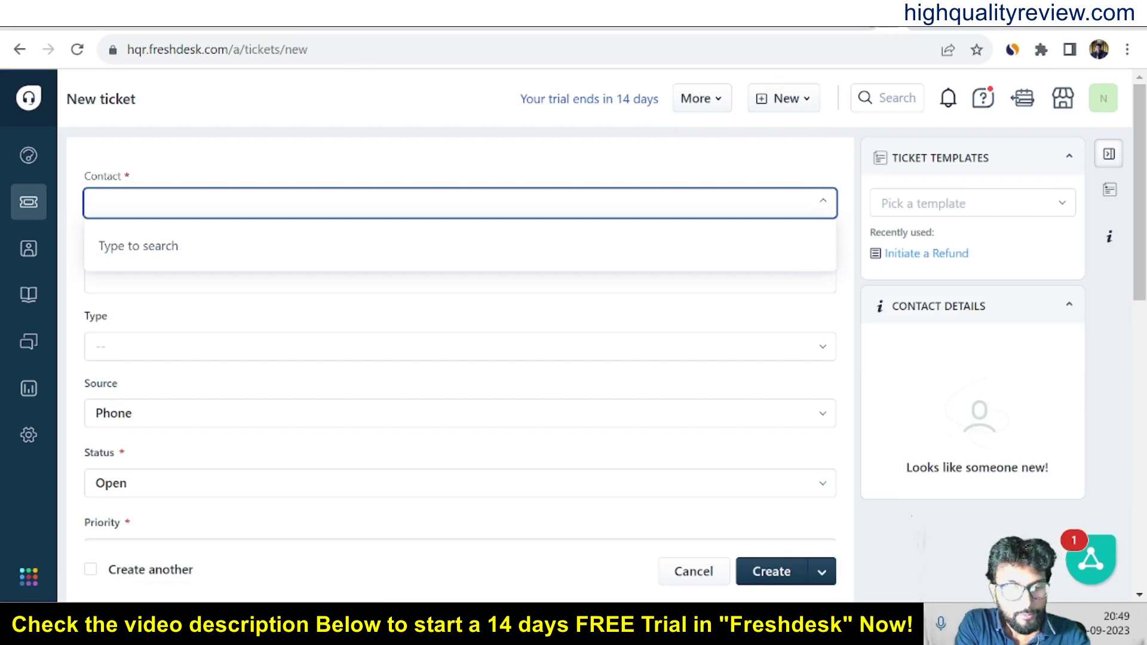
{"action": "type", "text": "nilmr"}
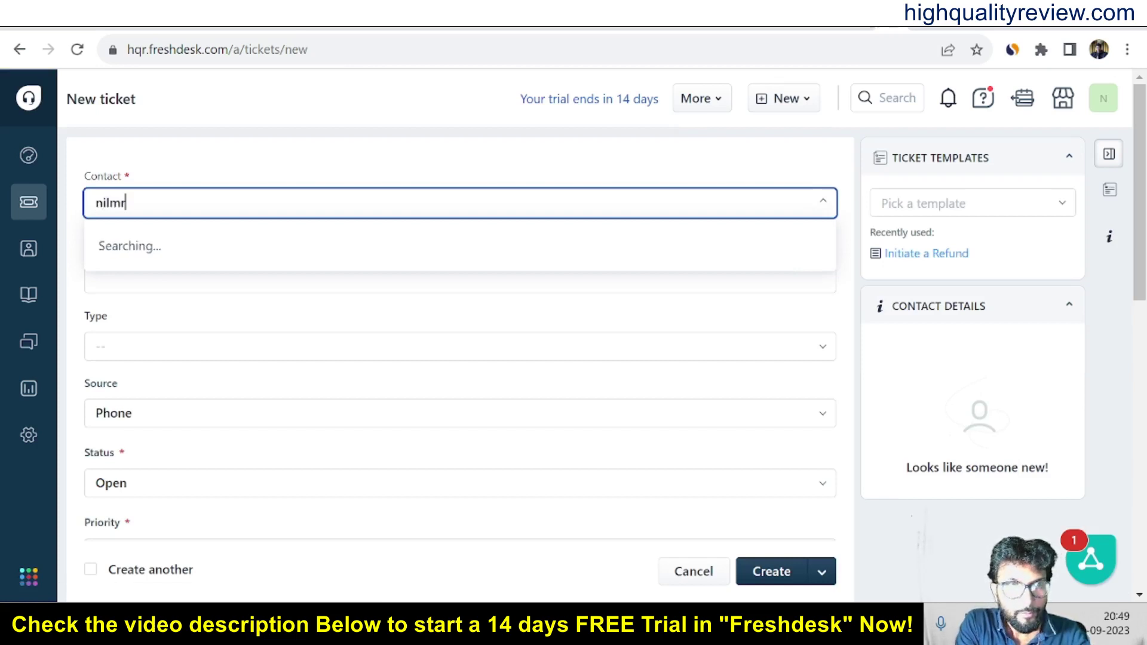
{"action": "left_click", "coordinate": [224, 246]}
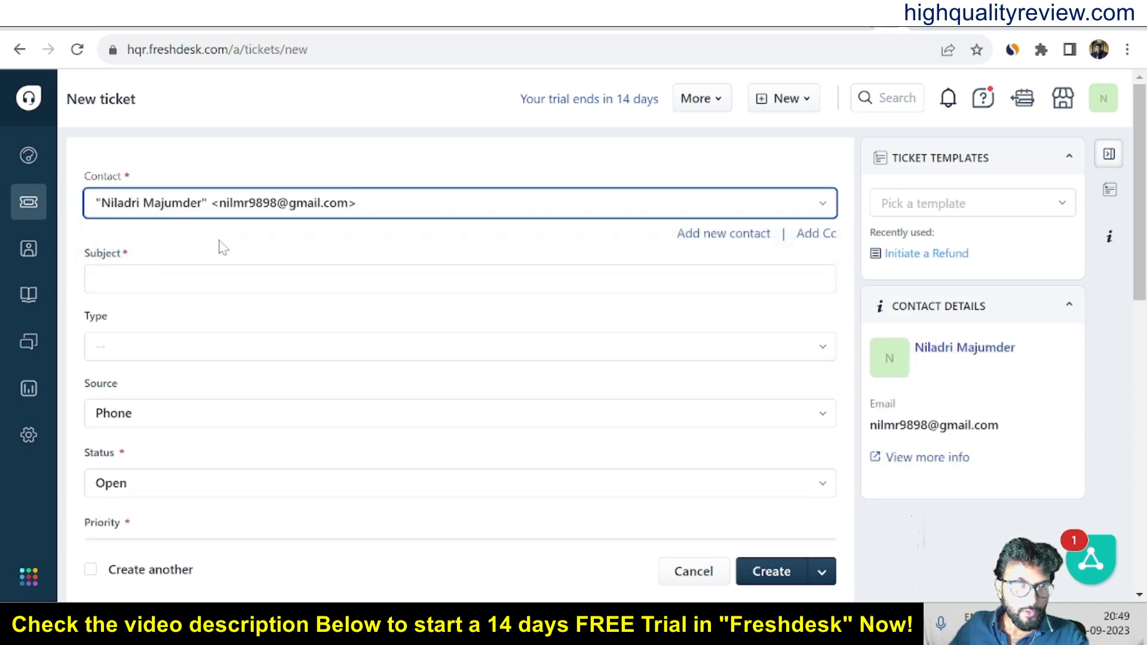
Step: Enter "My product is broken during delivery!" as the new ticket's subject
{"action": "key", "text": "Tab"}
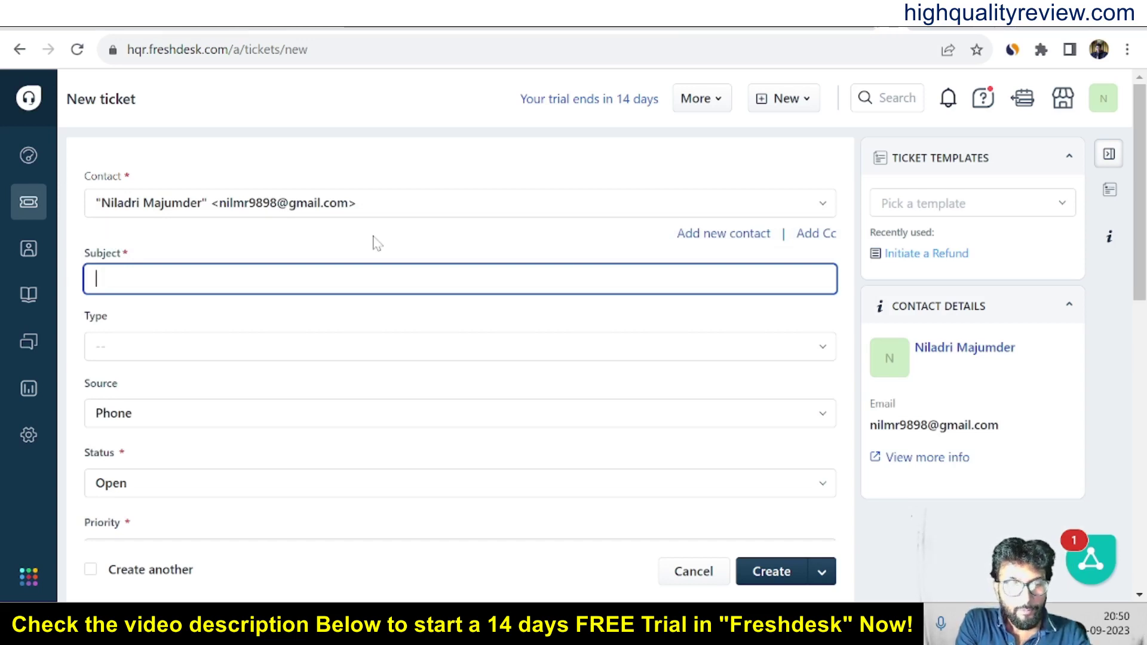
{"action": "type", "text": "My "}
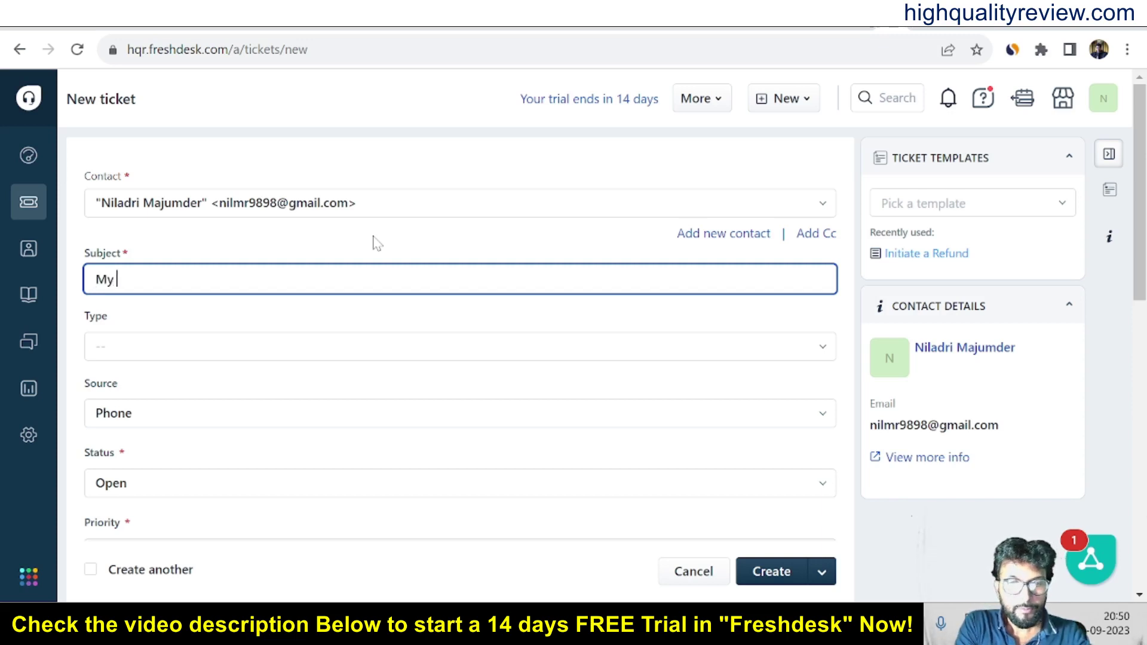
{"action": "type", "text": "pto"}
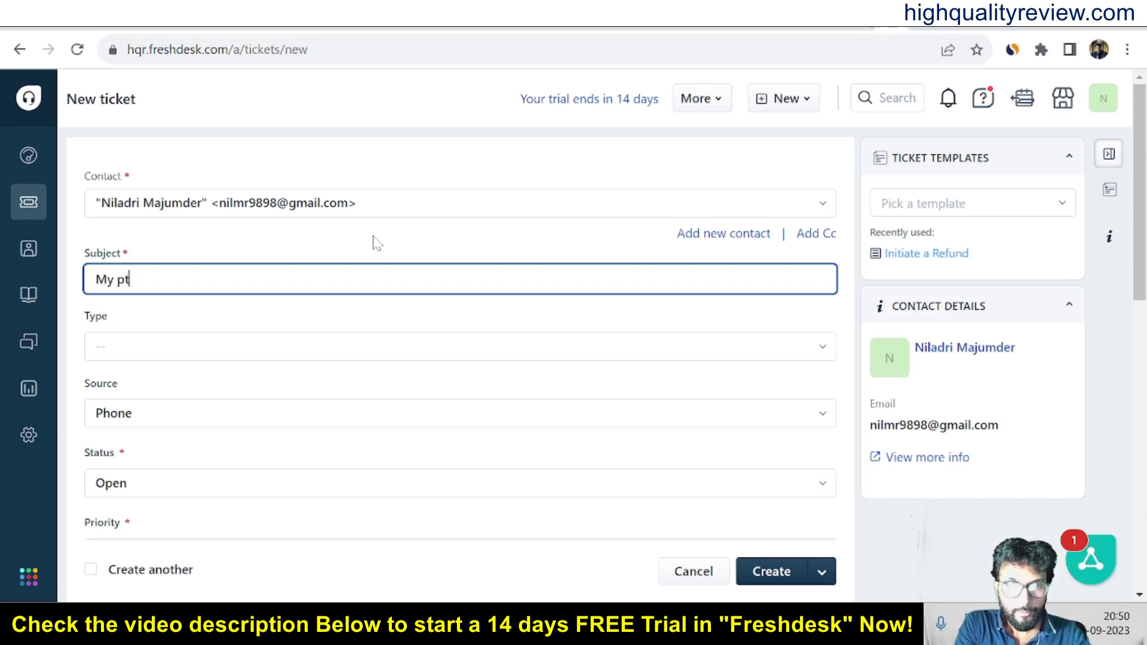
{"action": "key", "text": "BackSpace"}
{"action": "type", "text": "r"}
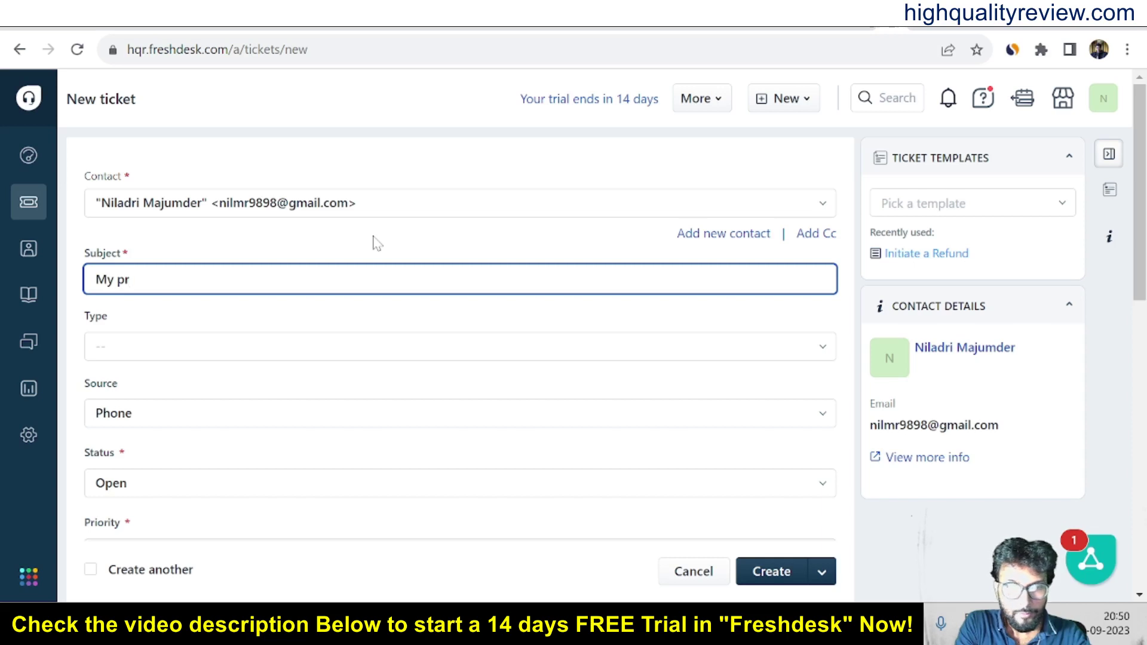
{"action": "type", "text": "oduct i"}
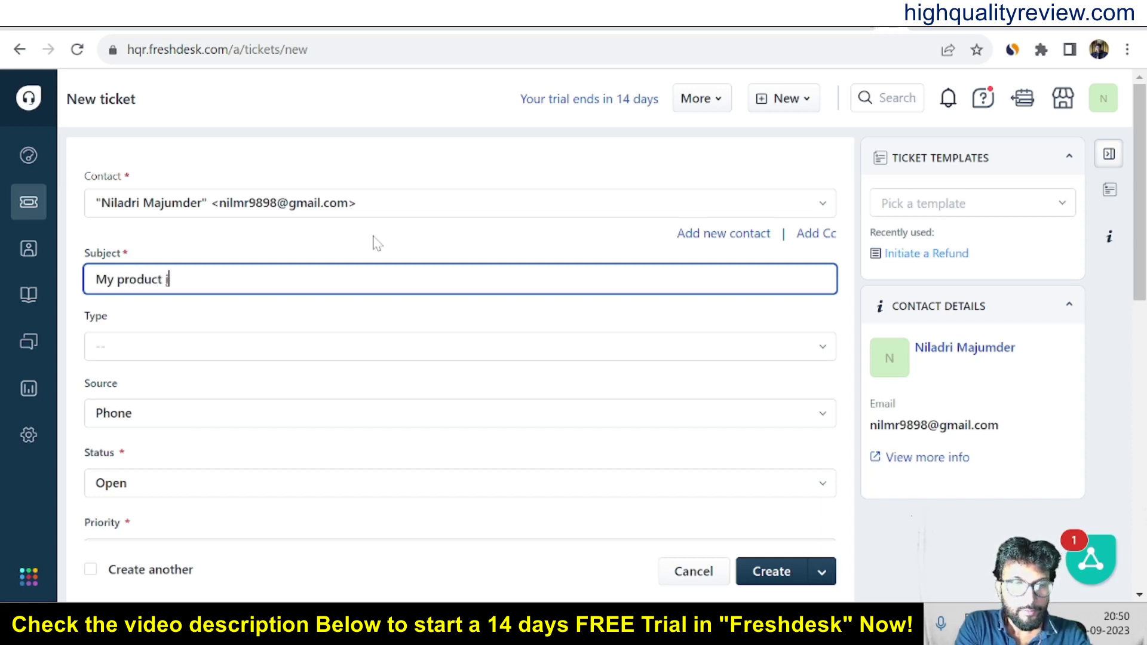
{"action": "type", "text": "s "}
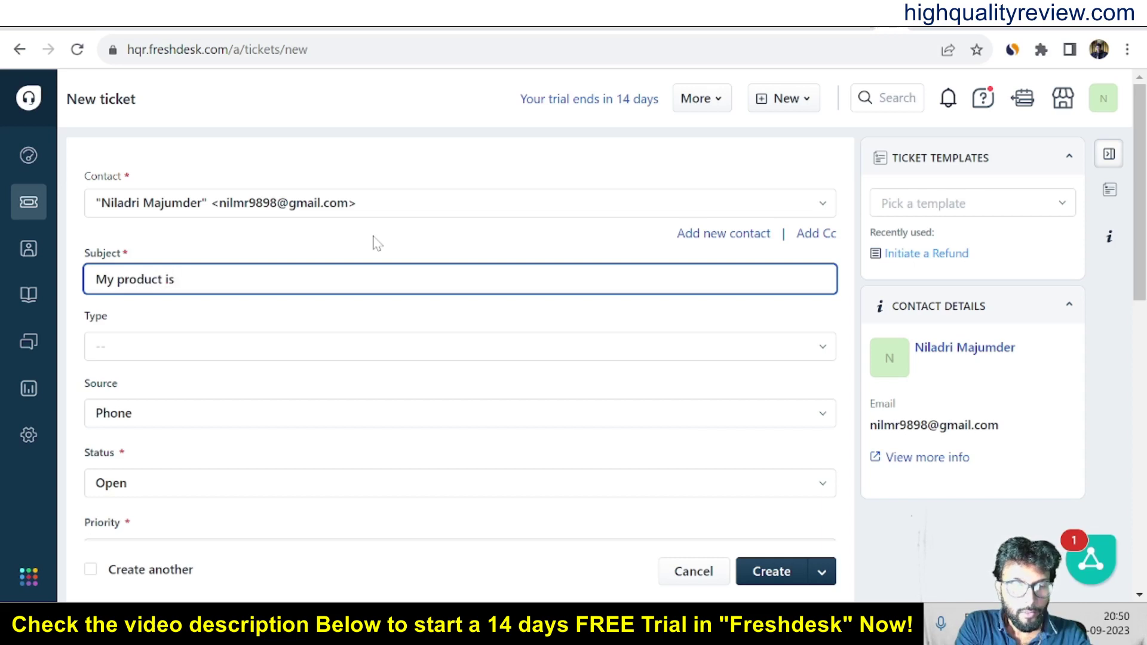
{"action": "type", "text": "bto"}
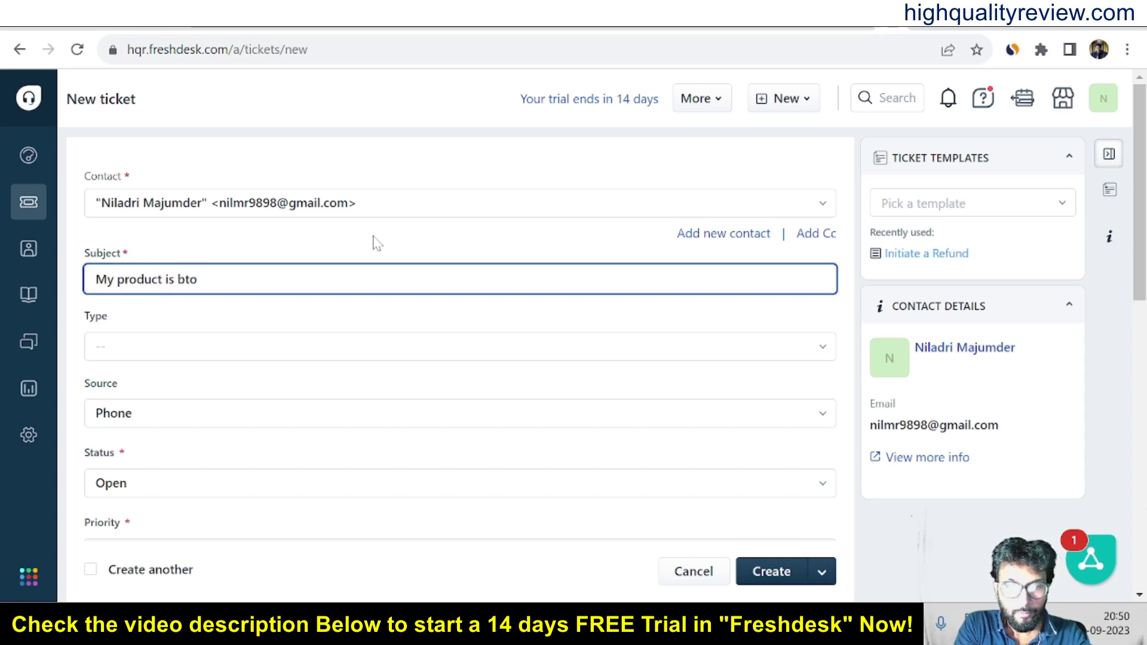
{"action": "key", "text": "BackSpace"}
{"action": "key", "text": "BackSpace"}
{"action": "type", "text": "ro"}
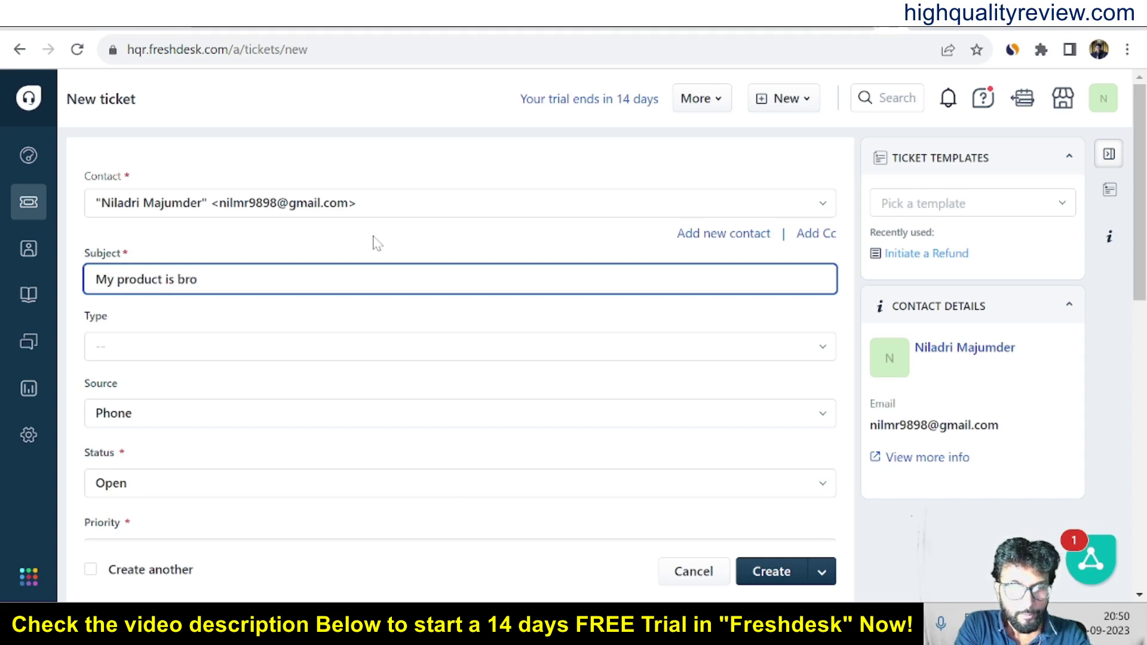
{"action": "type", "text": "ken du"}
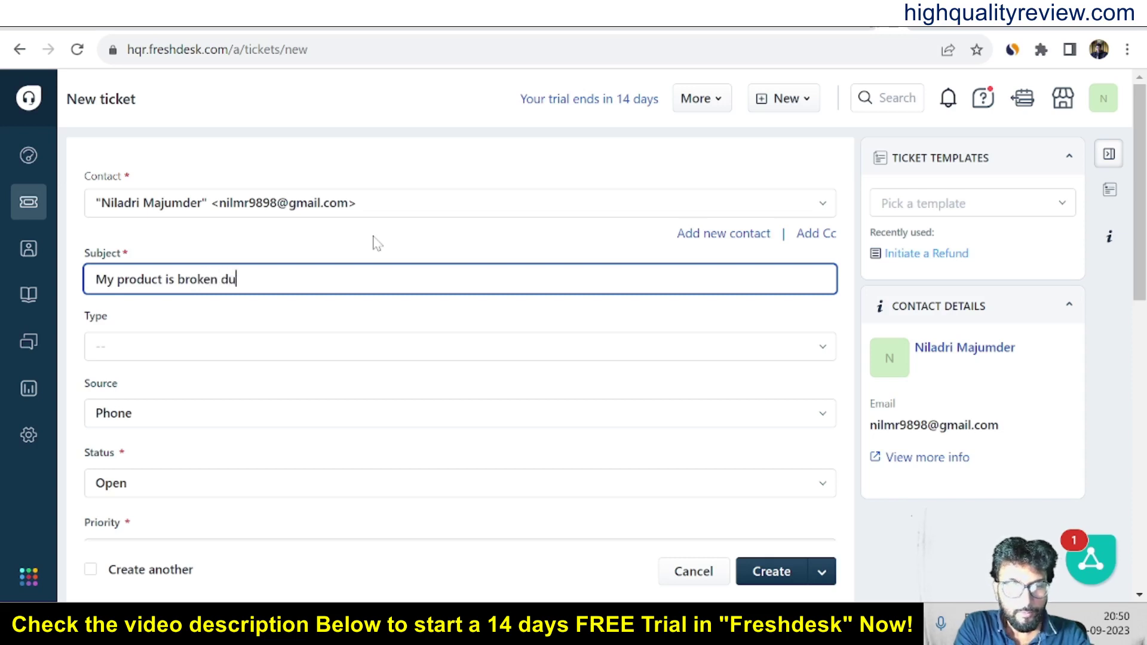
{"action": "type", "text": "ting"}
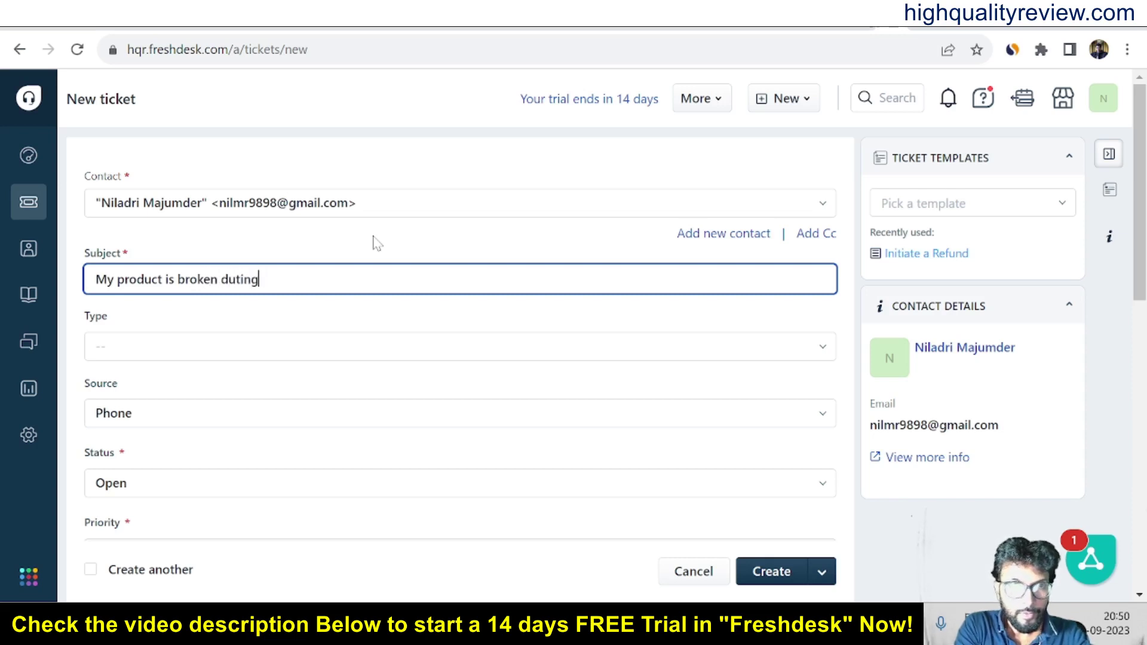
{"action": "key", "text": "BackSpace"}
{"action": "key", "text": "BackSpace"}
{"action": "key", "text": "BackSpace"}
{"action": "key", "text": "BackSpace"}
{"action": "key", "text": "BackSpace"}
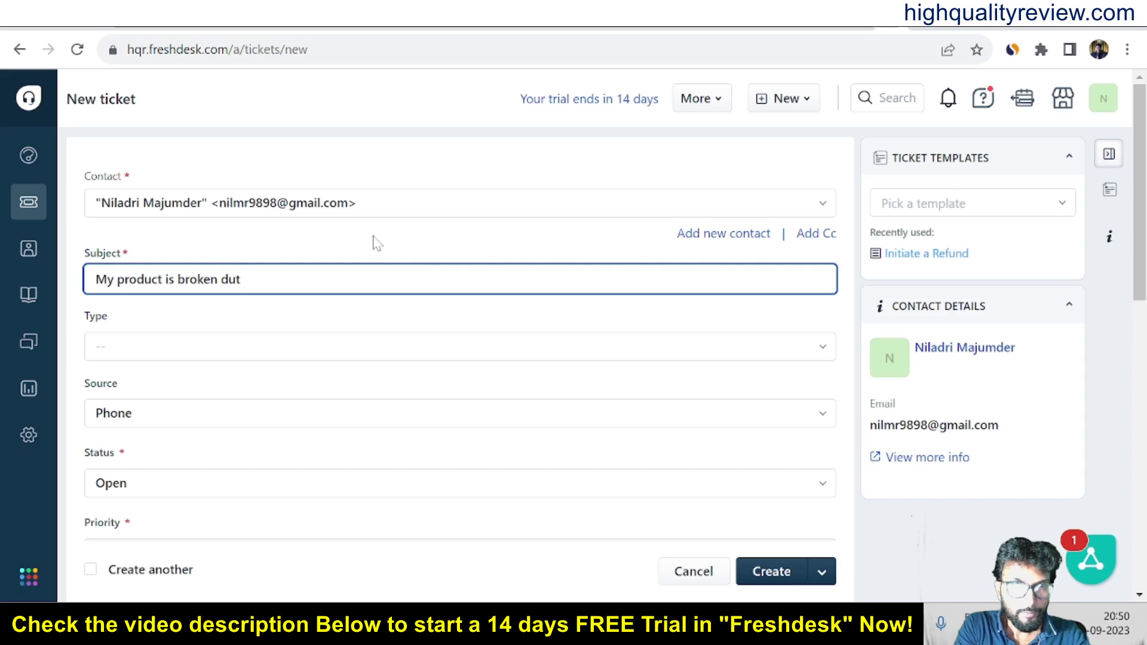
{"action": "type", "text": "ri"}
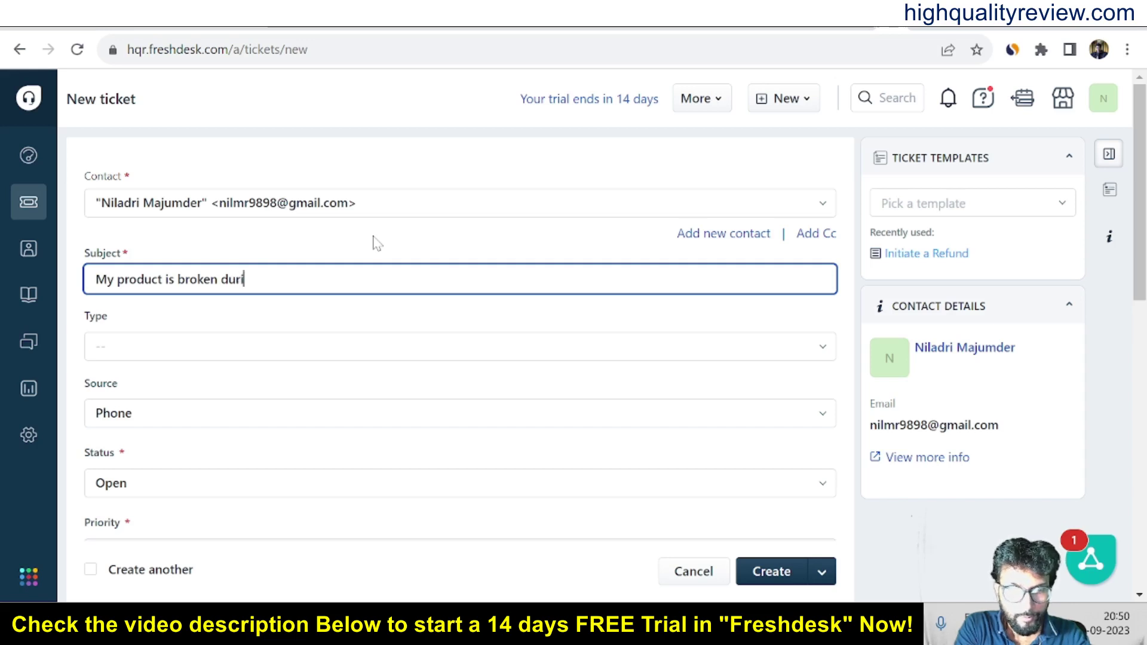
{"action": "type", "text": "ng de"}
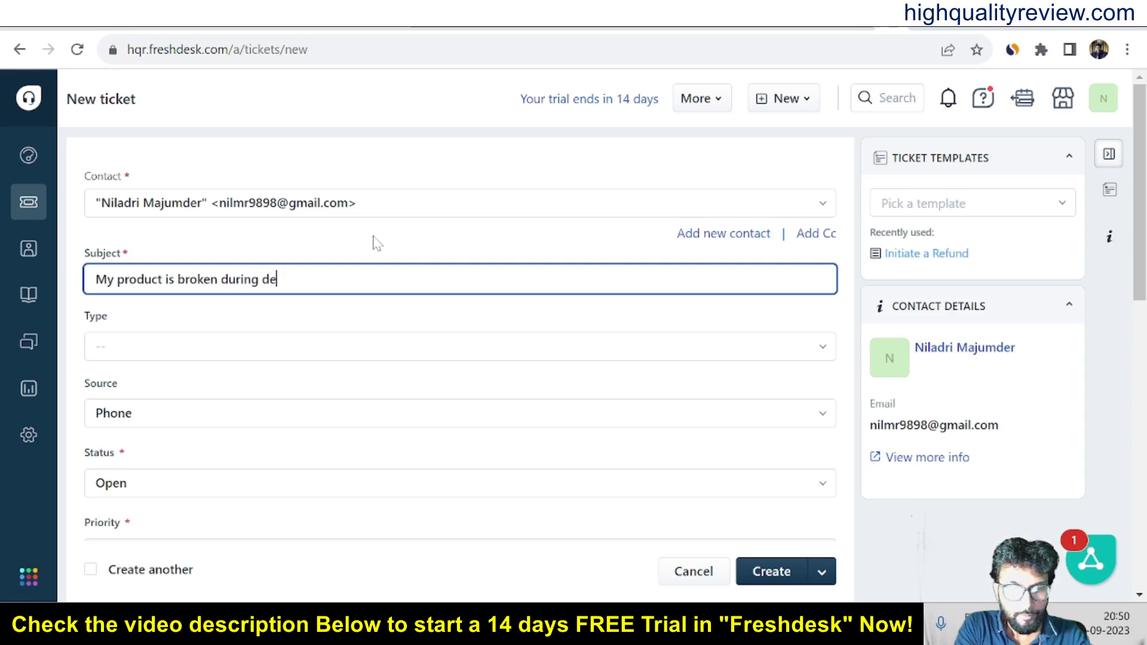
{"action": "type", "text": "live"}
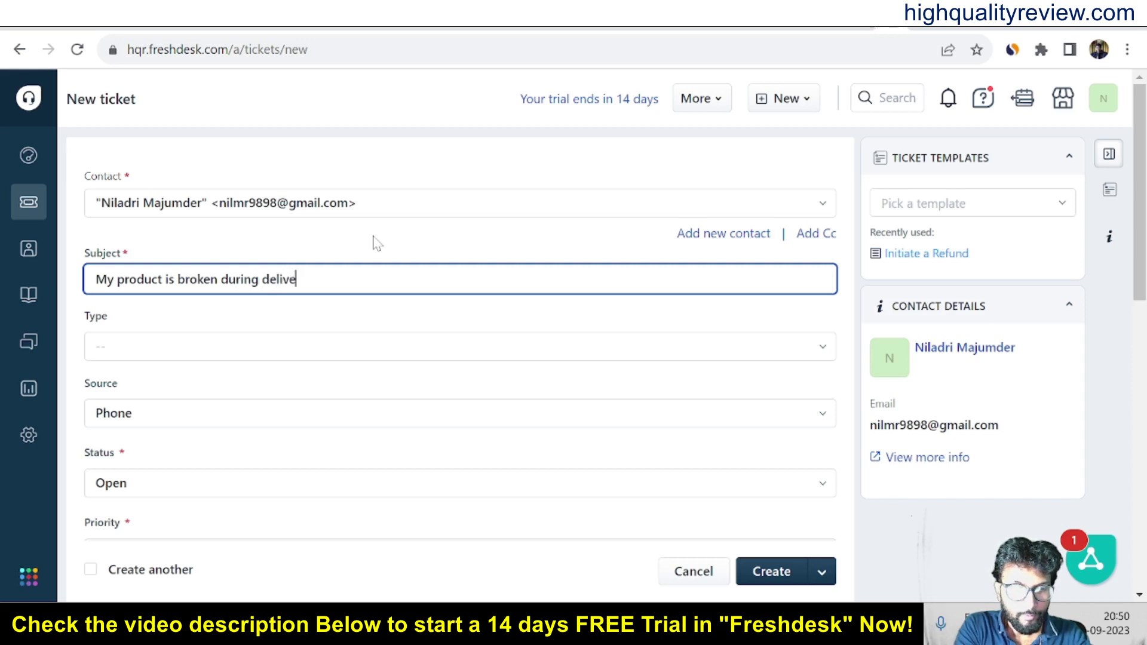
{"action": "type", "text": "ry"}
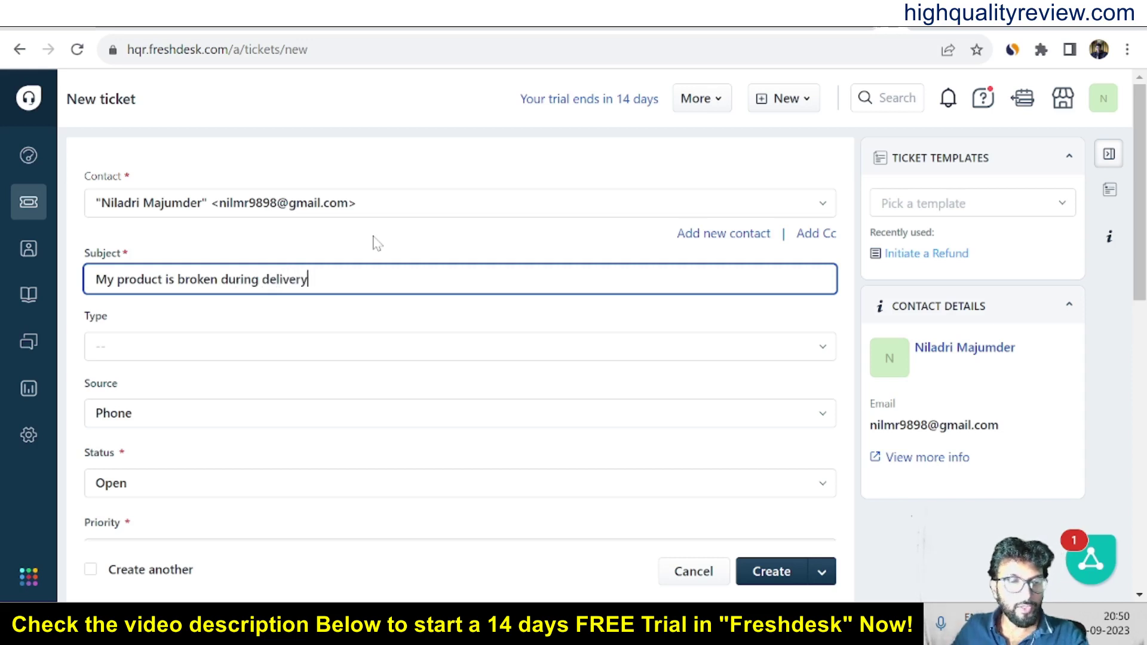
{"action": "type", "text": "!"}
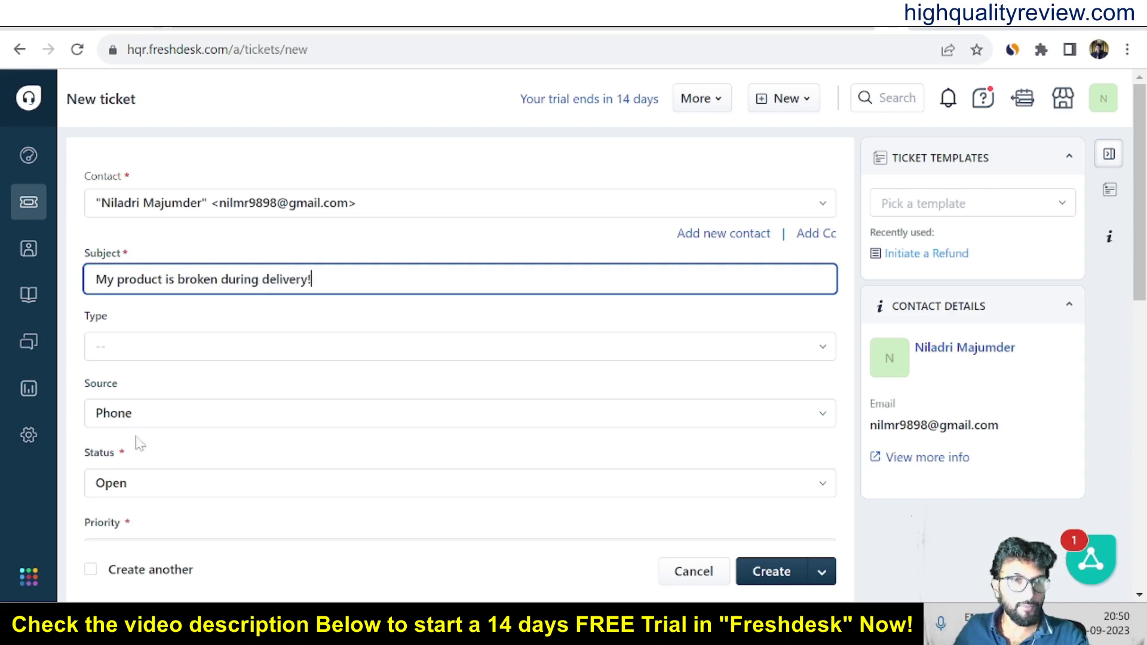
Step: Look through the available ticket types and set the new ticket's Type to Incident
{"action": "left_click", "coordinate": [287, 348]}
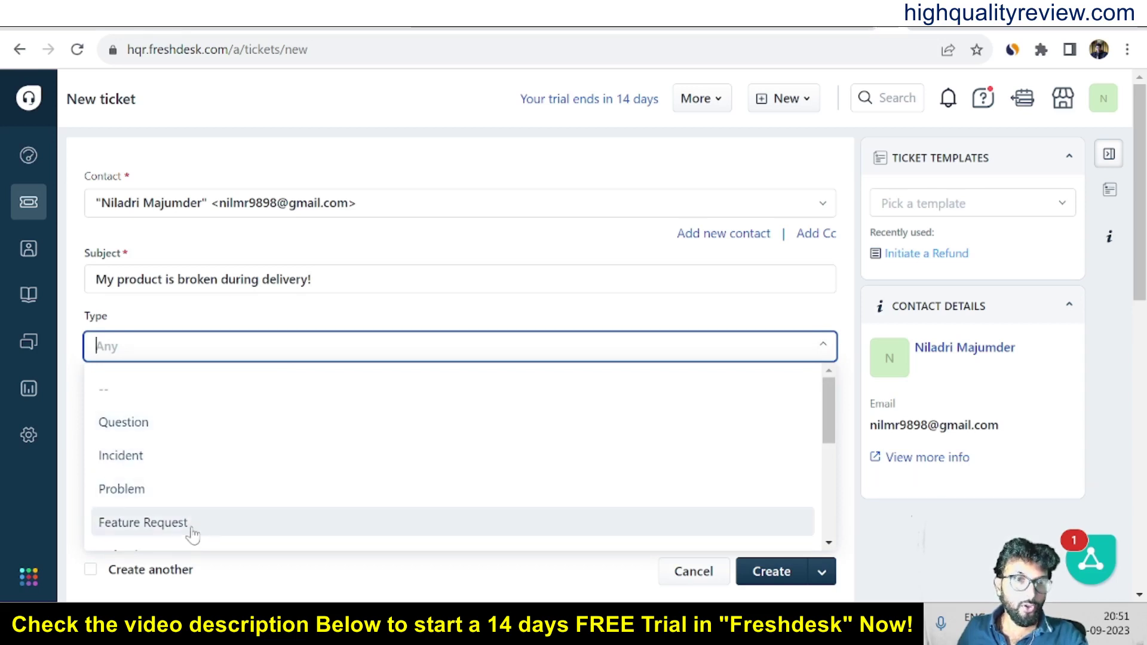
{"action": "scroll", "coordinate": [215, 525], "scroll_direction": "down", "scroll_amount": 2}
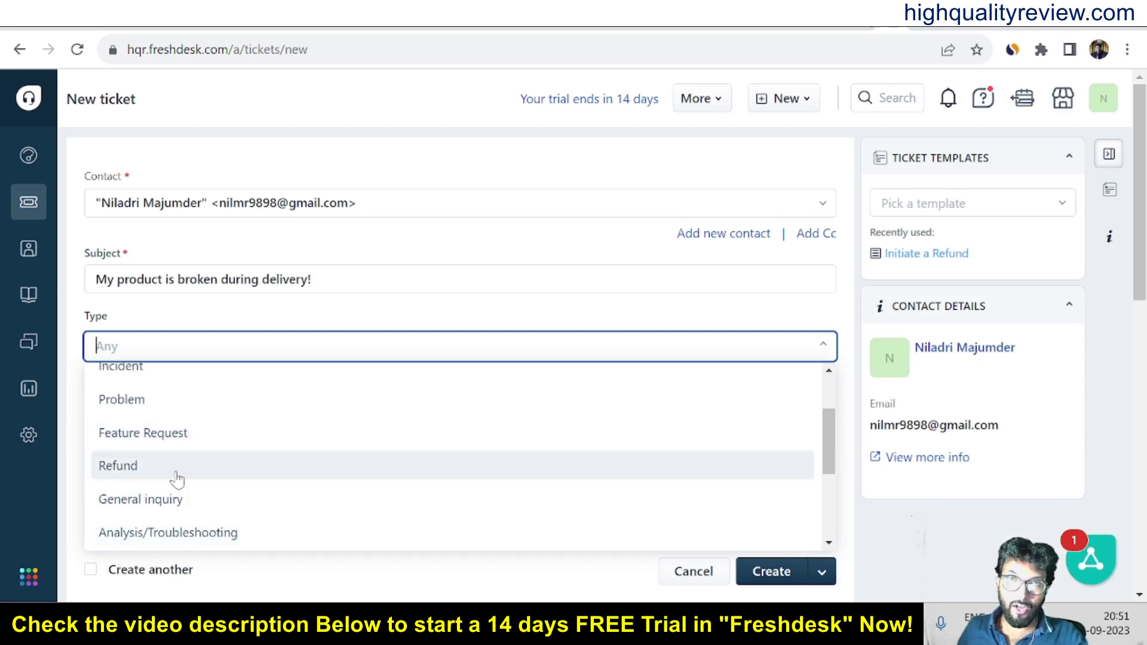
{"action": "scroll", "coordinate": [205, 505], "scroll_direction": "down", "scroll_amount": 2}
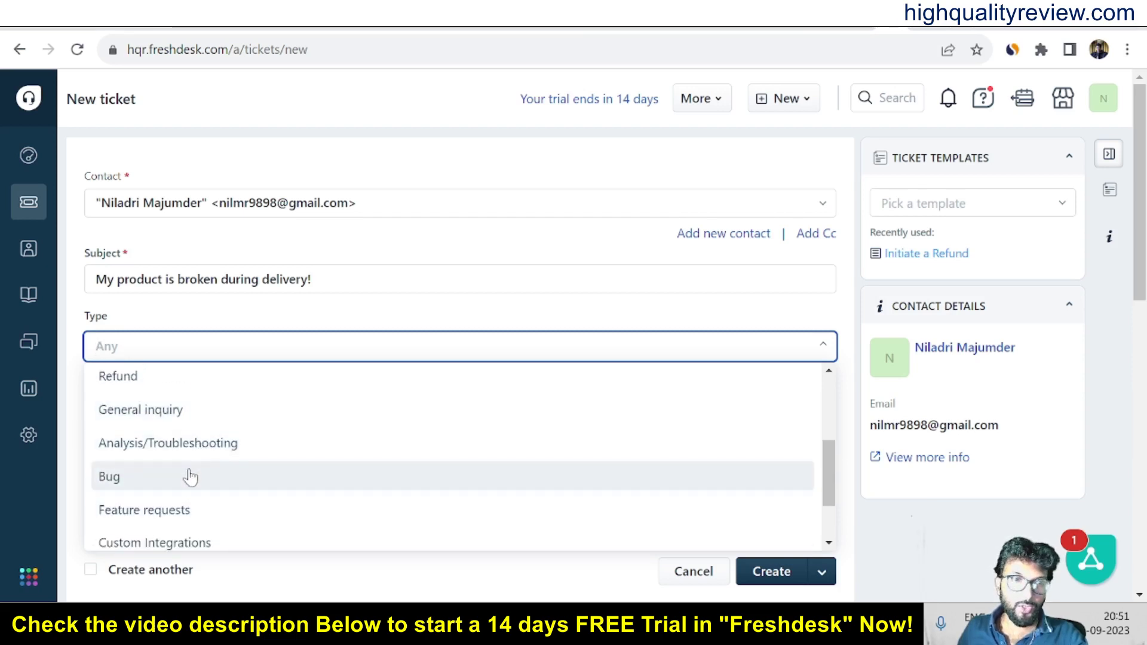
{"action": "scroll", "coordinate": [208, 516], "scroll_direction": "down", "scroll_amount": 1}
{"action": "scroll", "coordinate": [209, 496], "scroll_direction": "down", "scroll_amount": 2}
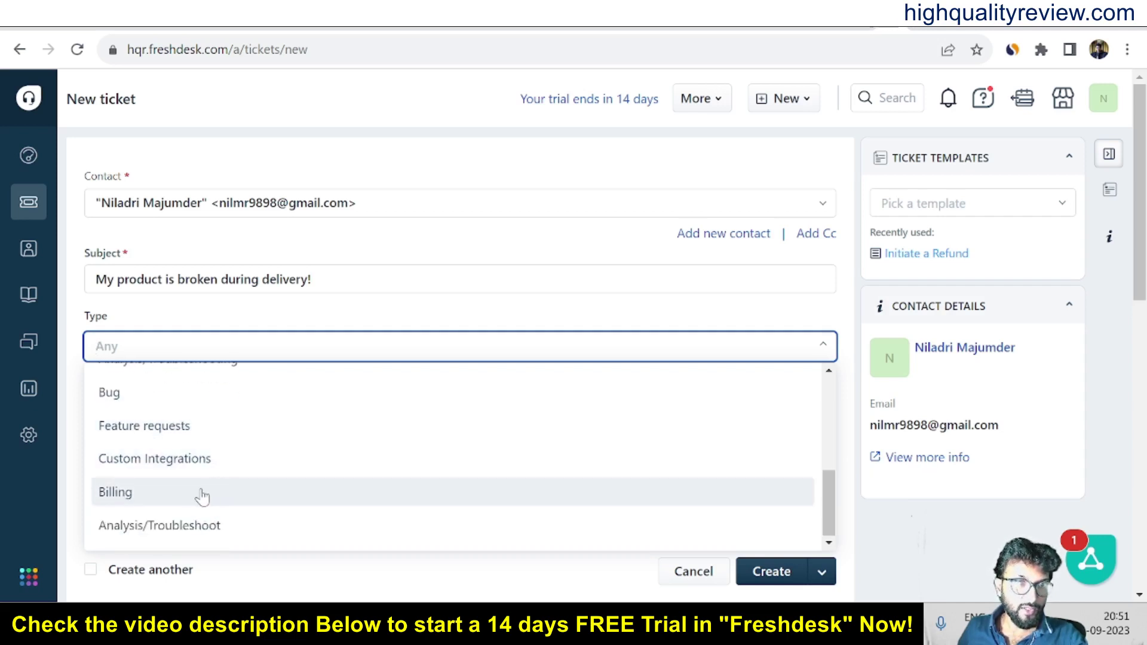
{"action": "scroll", "coordinate": [224, 495], "scroll_direction": "down", "scroll_amount": 2}
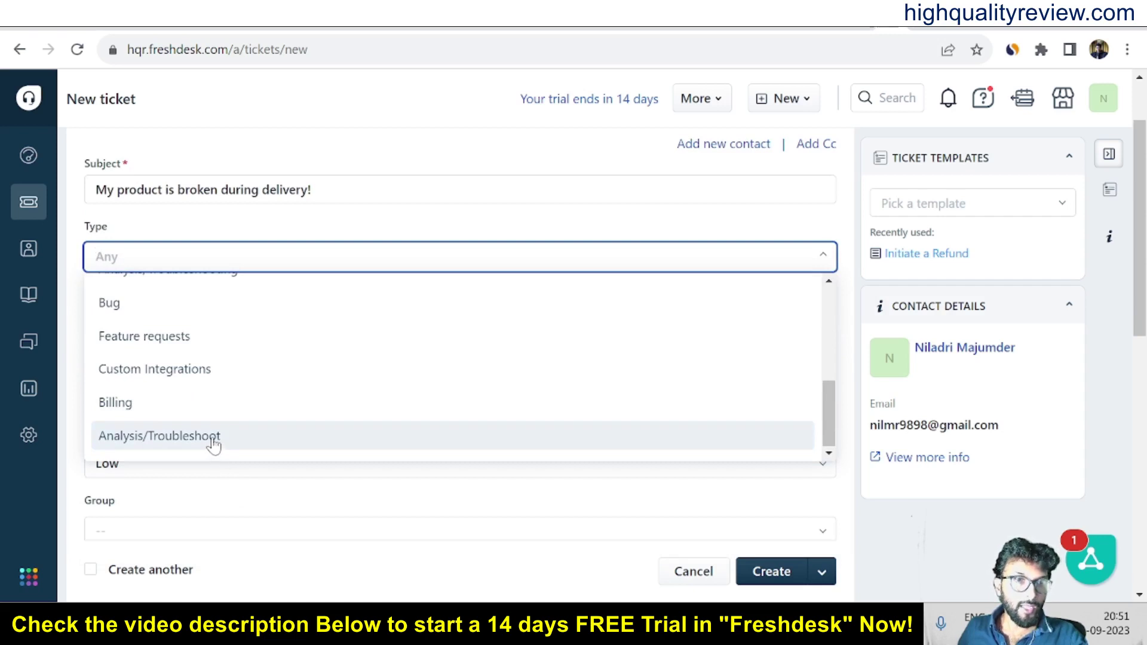
{"action": "scroll", "coordinate": [297, 418], "scroll_direction": "up", "scroll_amount": 5}
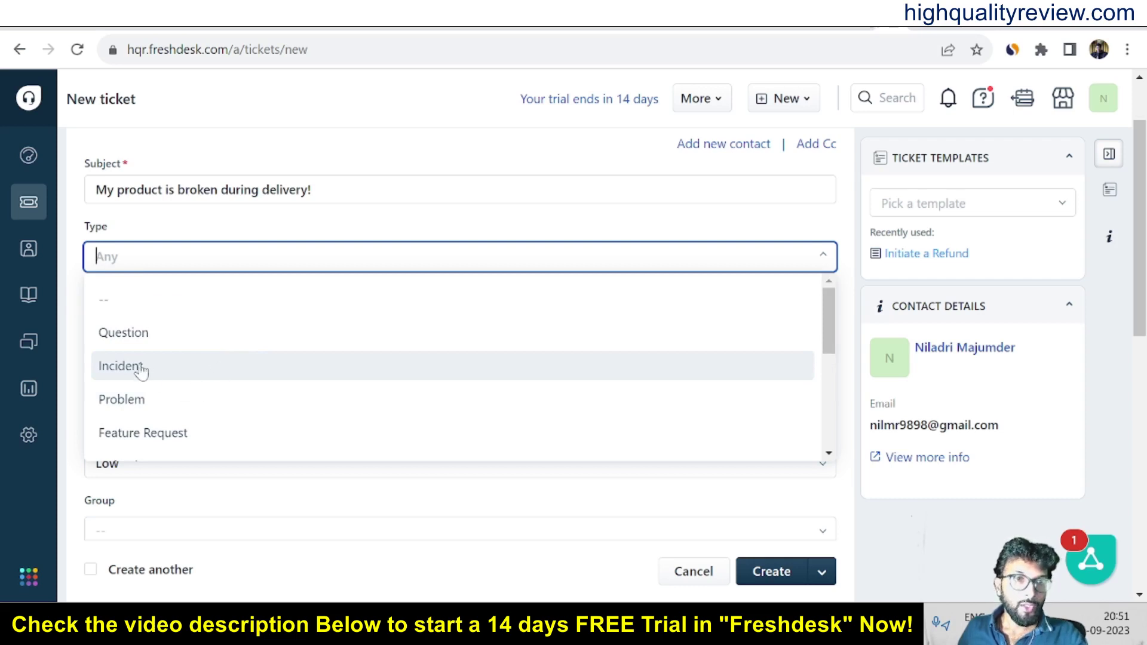
{"action": "left_click", "coordinate": [113, 370]}
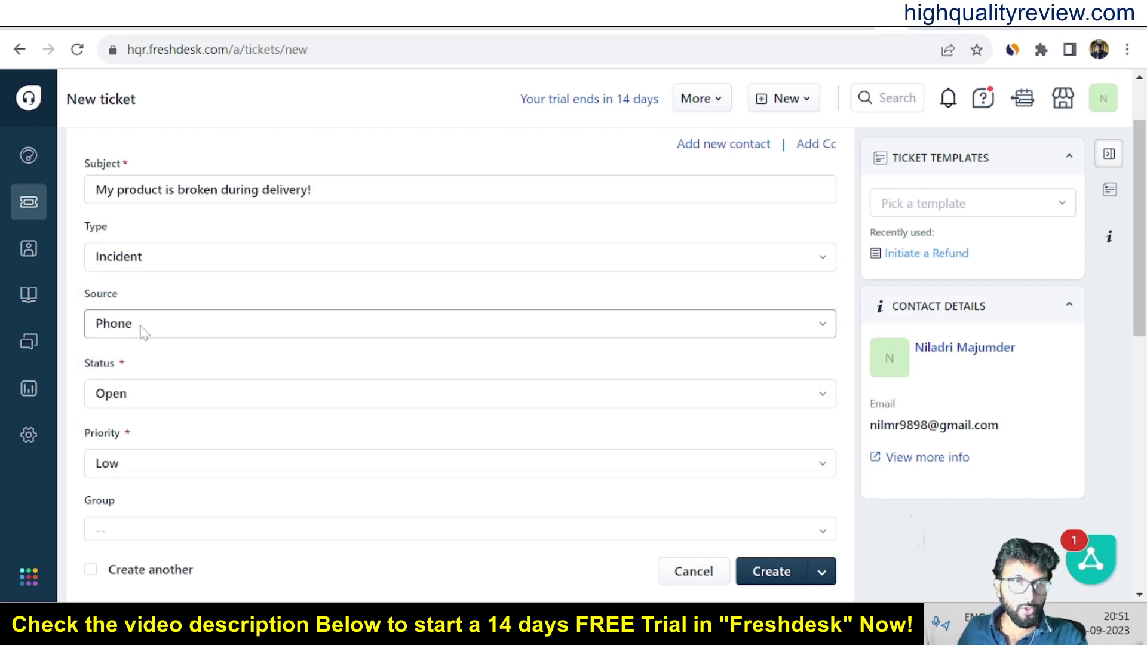
Step: Keep the new ticket's Status as Open and set its Priority to High
{"action": "left_click", "coordinate": [137, 401]}
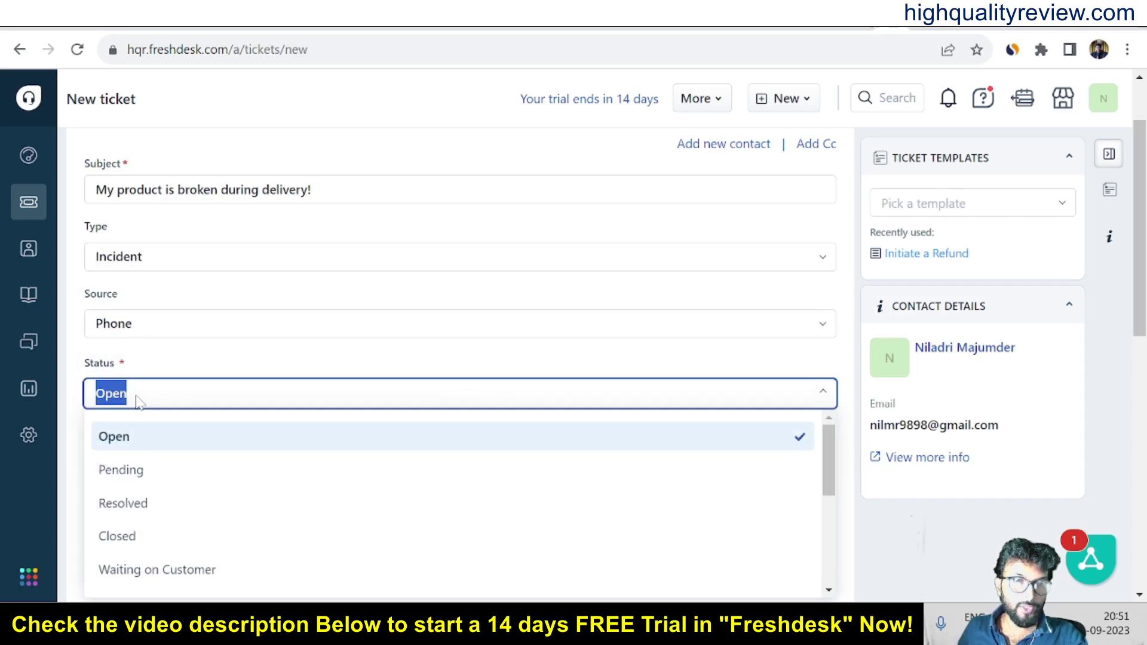
{"action": "left_click", "coordinate": [157, 436]}
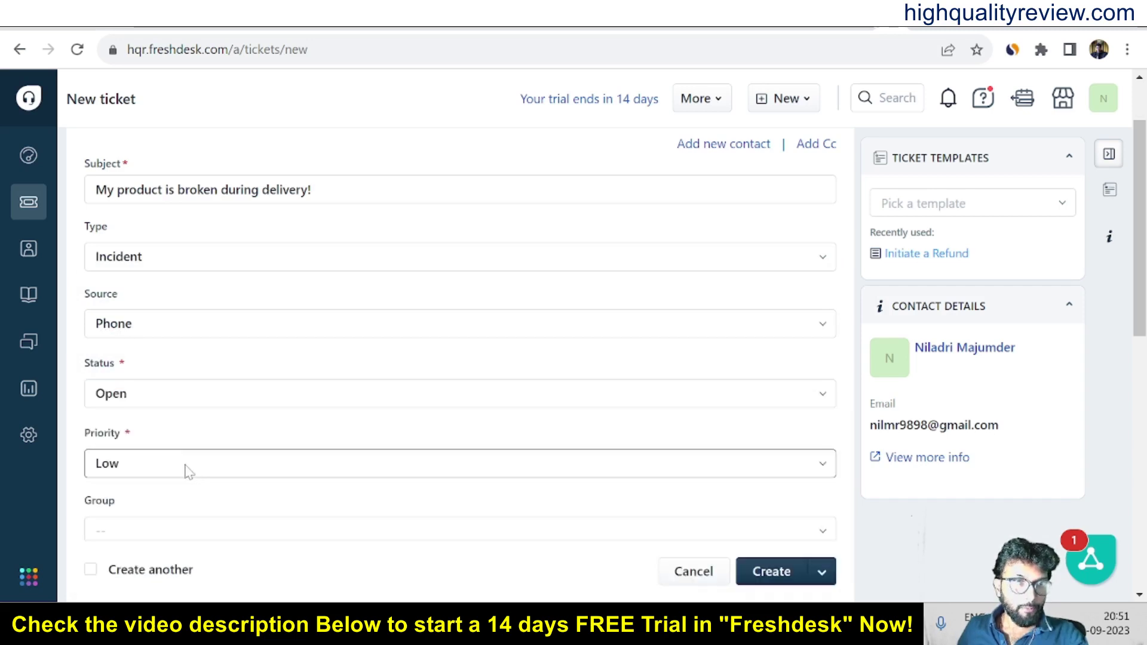
{"action": "left_click", "coordinate": [185, 470]}
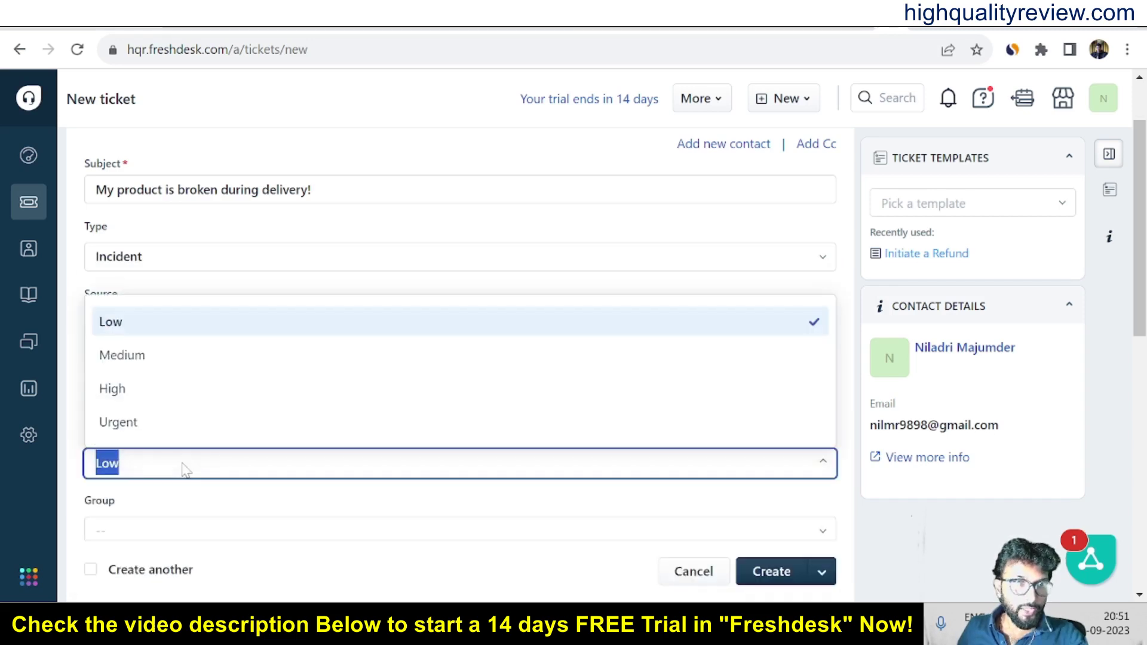
{"action": "left_click", "coordinate": [124, 395]}
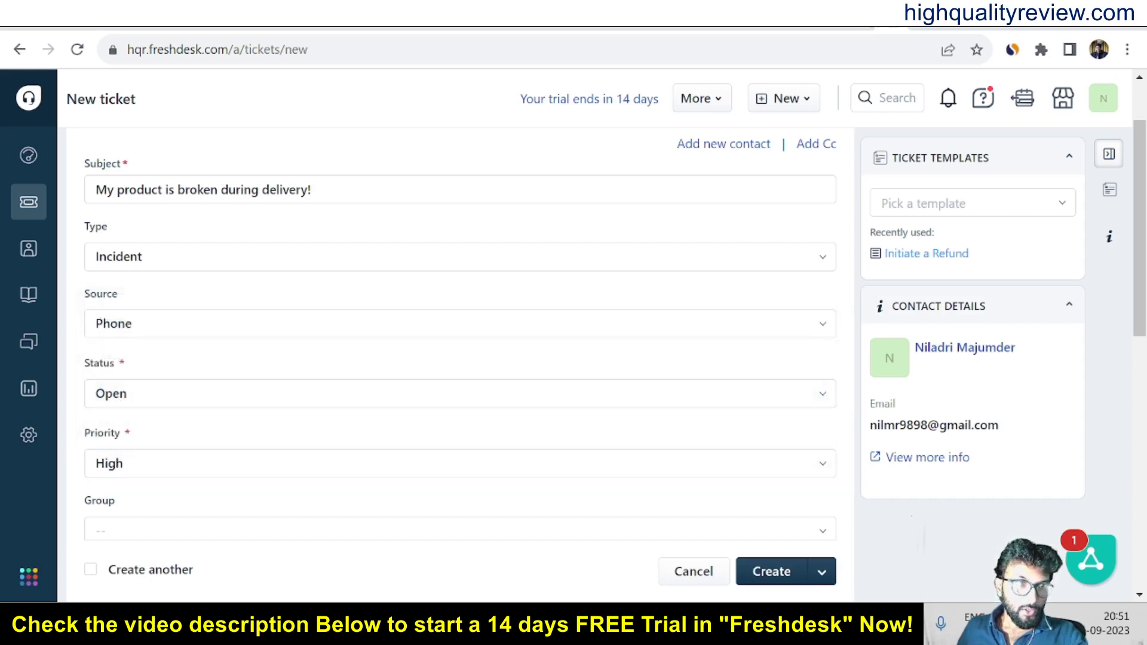
Step: Look through the available groups and assign the new ticket to the Customer Support group
{"action": "scroll", "coordinate": [123, 399], "scroll_direction": "down", "scroll_amount": 3}
{"action": "left_click", "coordinate": [141, 355]}
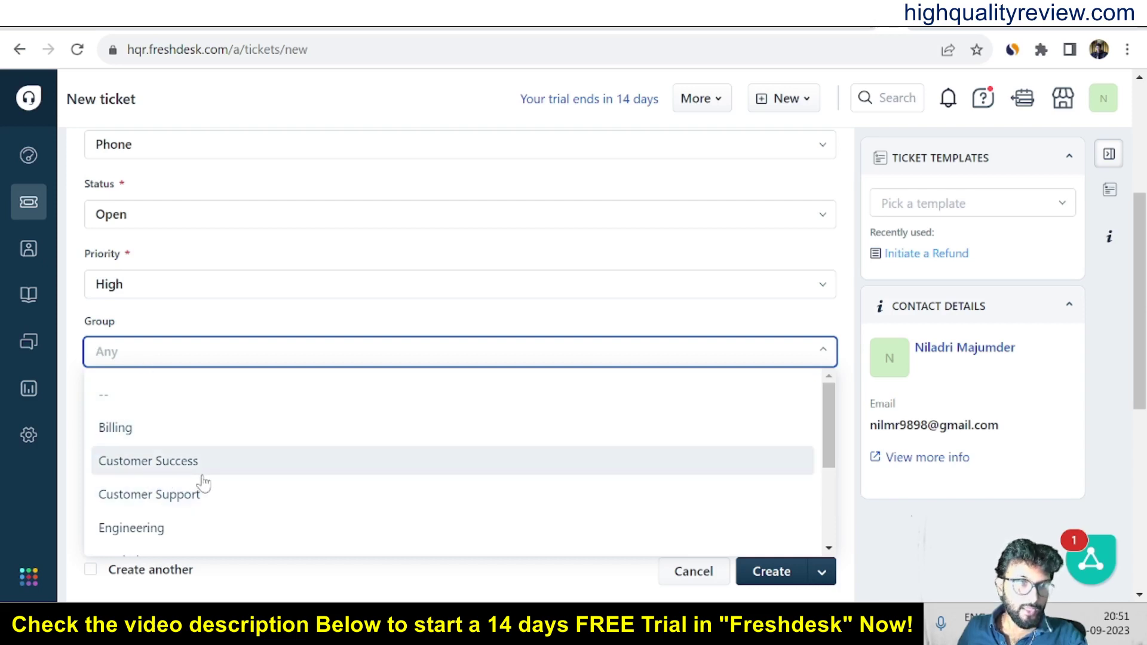
{"action": "scroll", "coordinate": [167, 506], "scroll_direction": "down", "scroll_amount": 2}
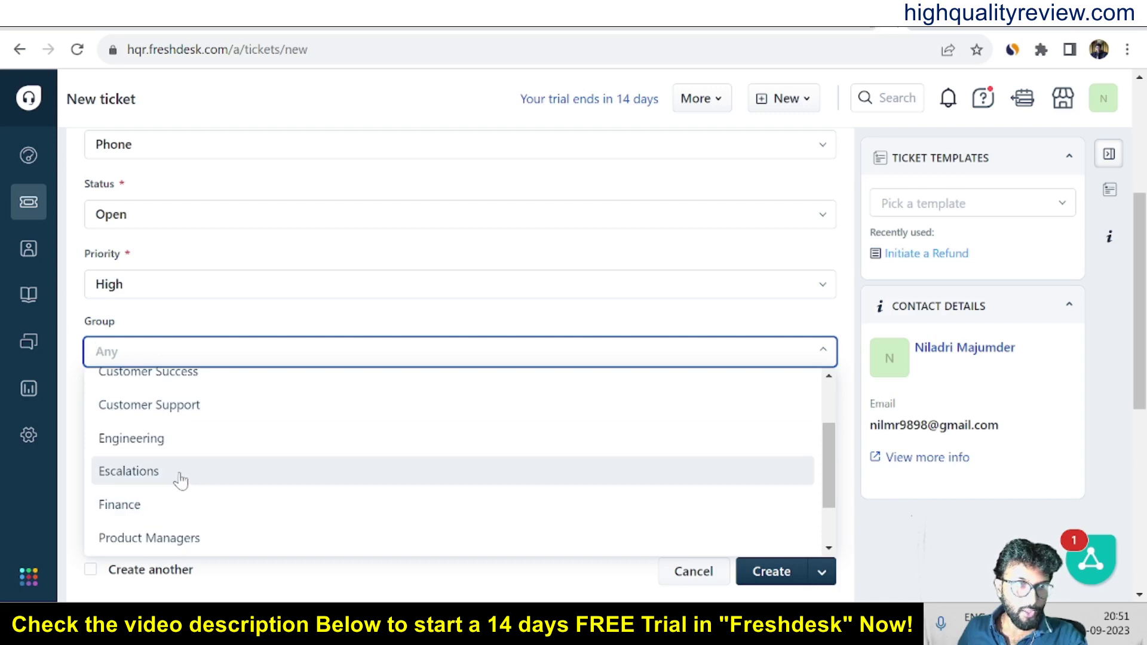
{"action": "scroll", "coordinate": [200, 544], "scroll_direction": "down", "scroll_amount": 1}
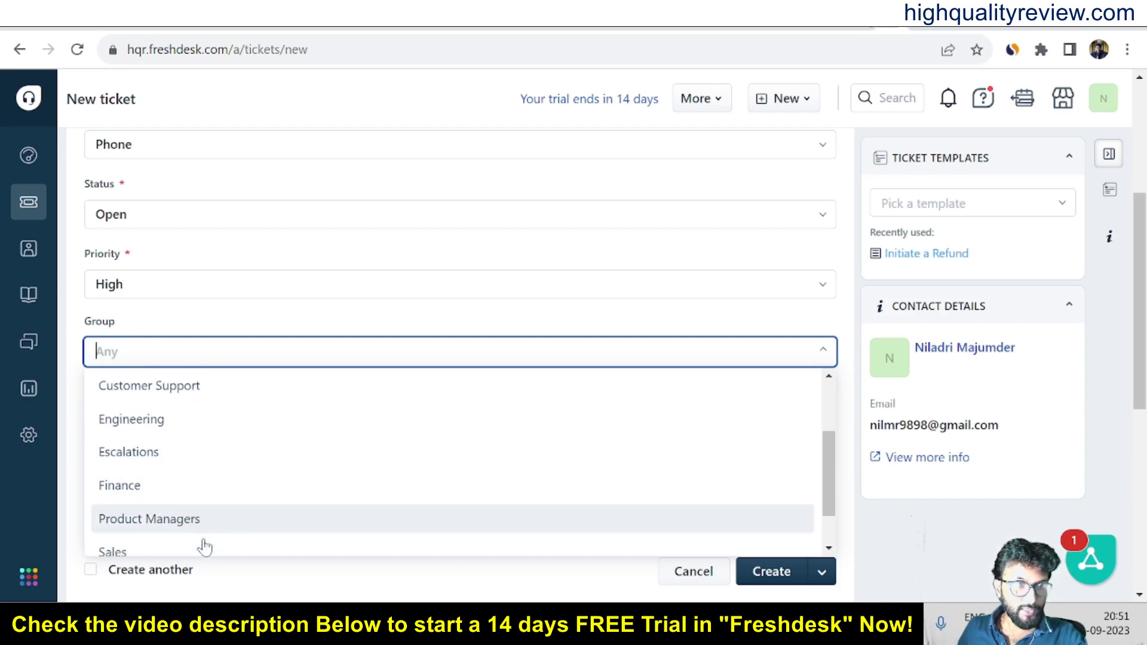
{"action": "scroll", "coordinate": [205, 547], "scroll_direction": "down", "scroll_amount": 2}
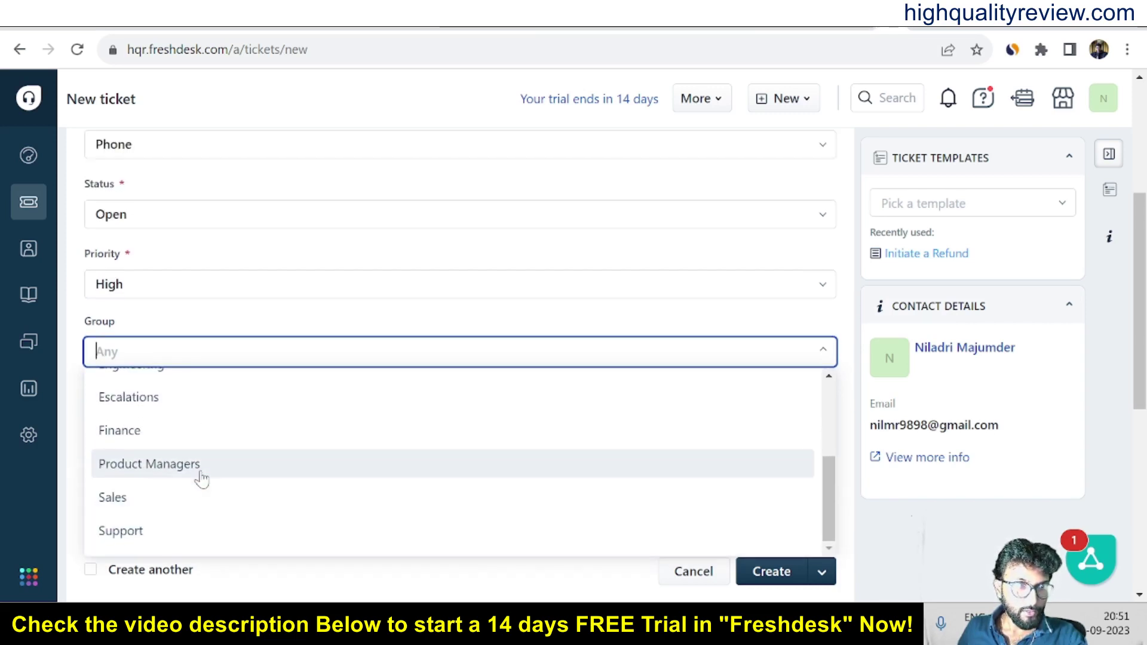
{"action": "scroll", "coordinate": [142, 469], "scroll_direction": "up", "scroll_amount": 2}
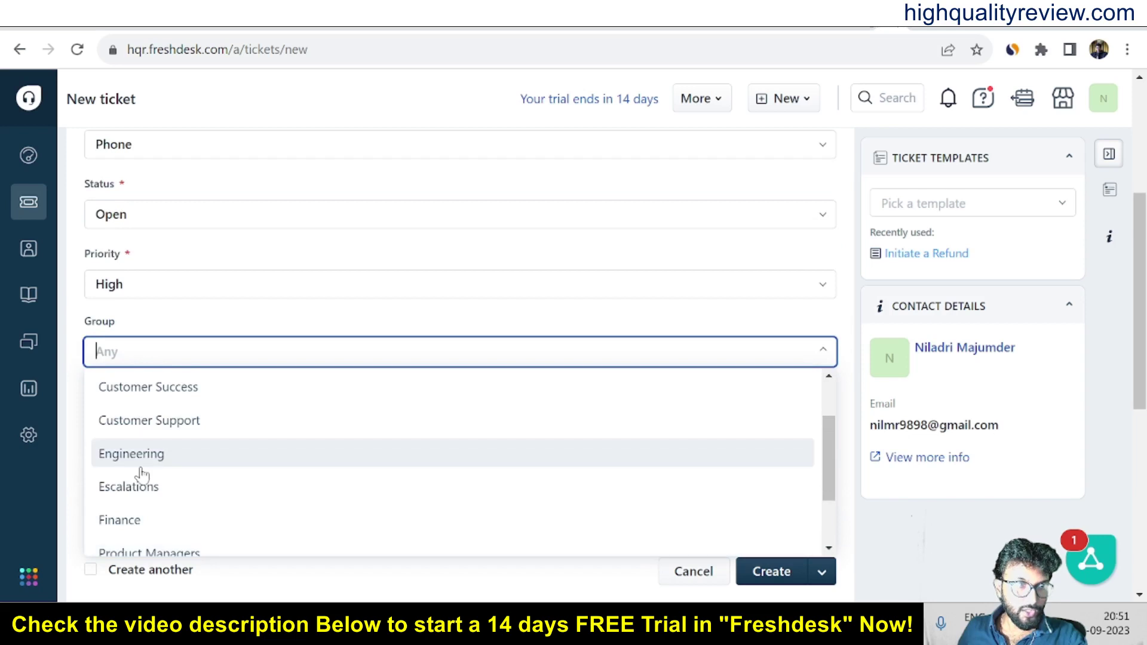
{"action": "left_click", "coordinate": [178, 428]}
Step: Leave the new ticket's Agent unassigned and choose HQR as its Product
{"action": "left_click", "coordinate": [176, 427]}
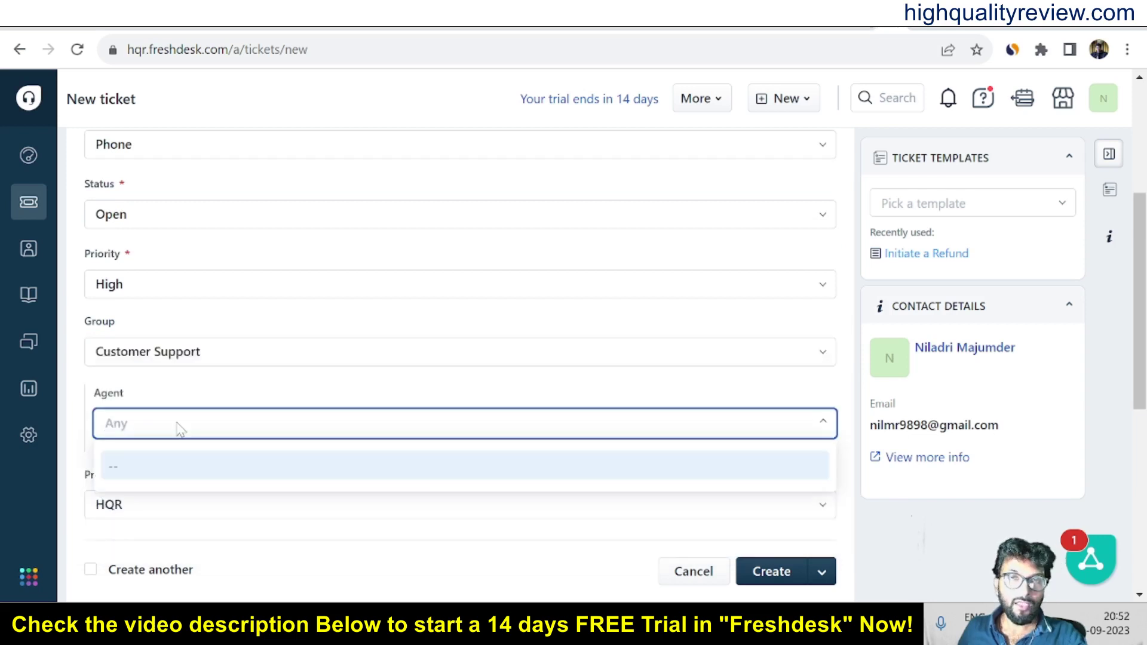
{"action": "left_click", "coordinate": [143, 472]}
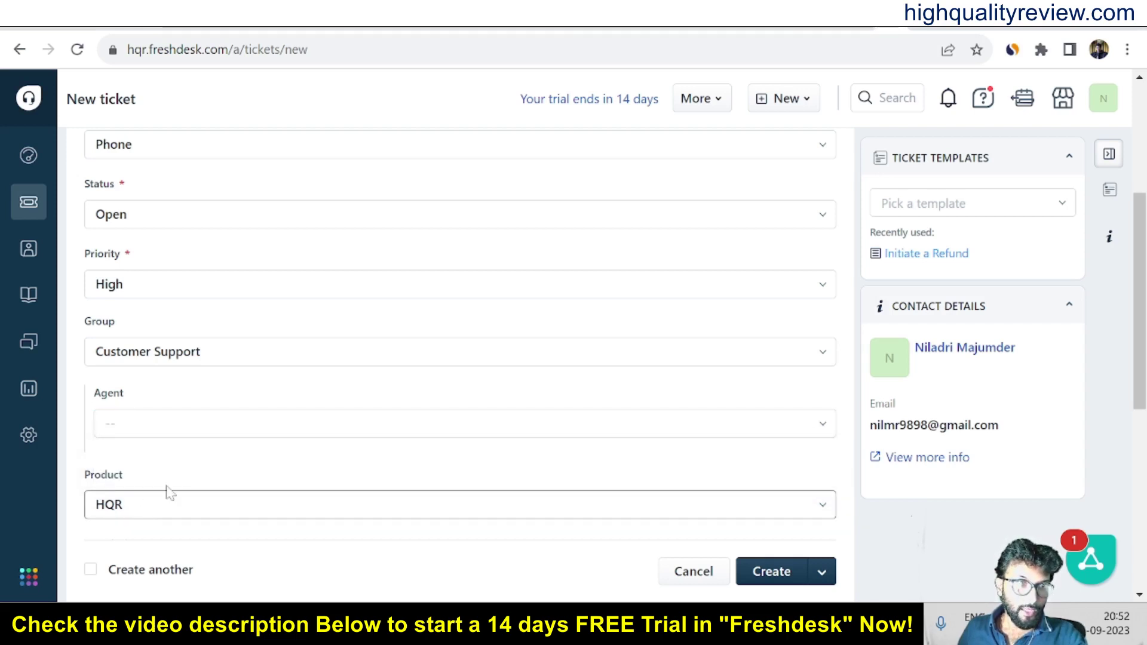
{"action": "left_click", "coordinate": [228, 502]}
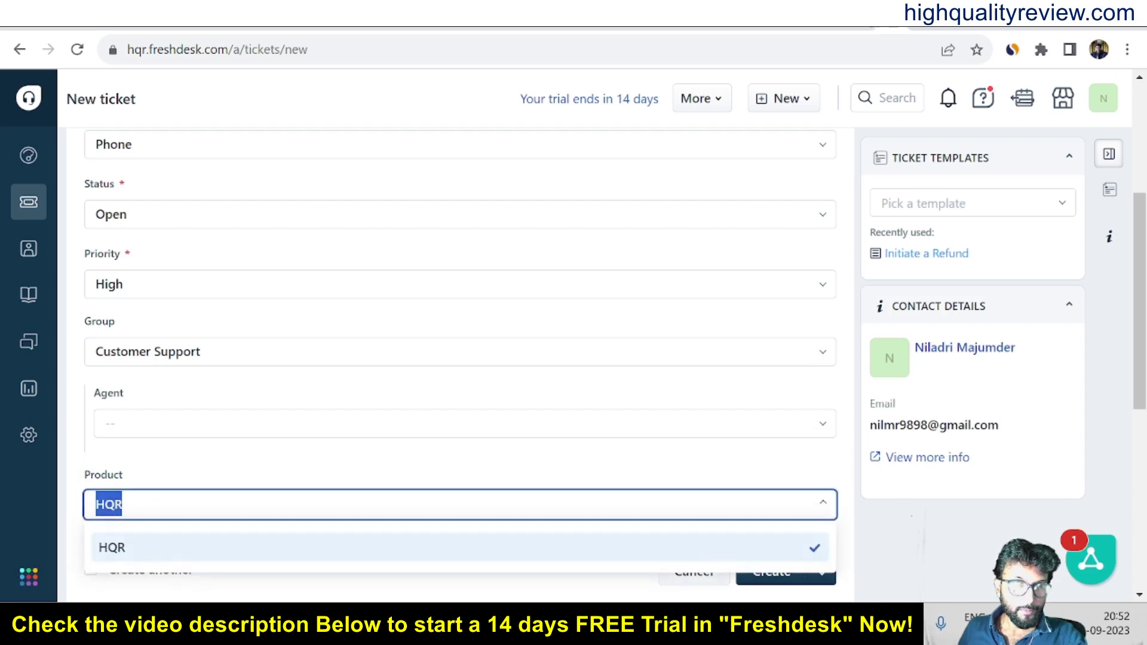
{"action": "left_click", "coordinate": [113, 558]}
Step: Copy the subject text "My product is broken during delivery!" into the new ticket's Description
{"action": "scroll", "coordinate": [206, 460], "scroll_direction": "down", "scroll_amount": 3}
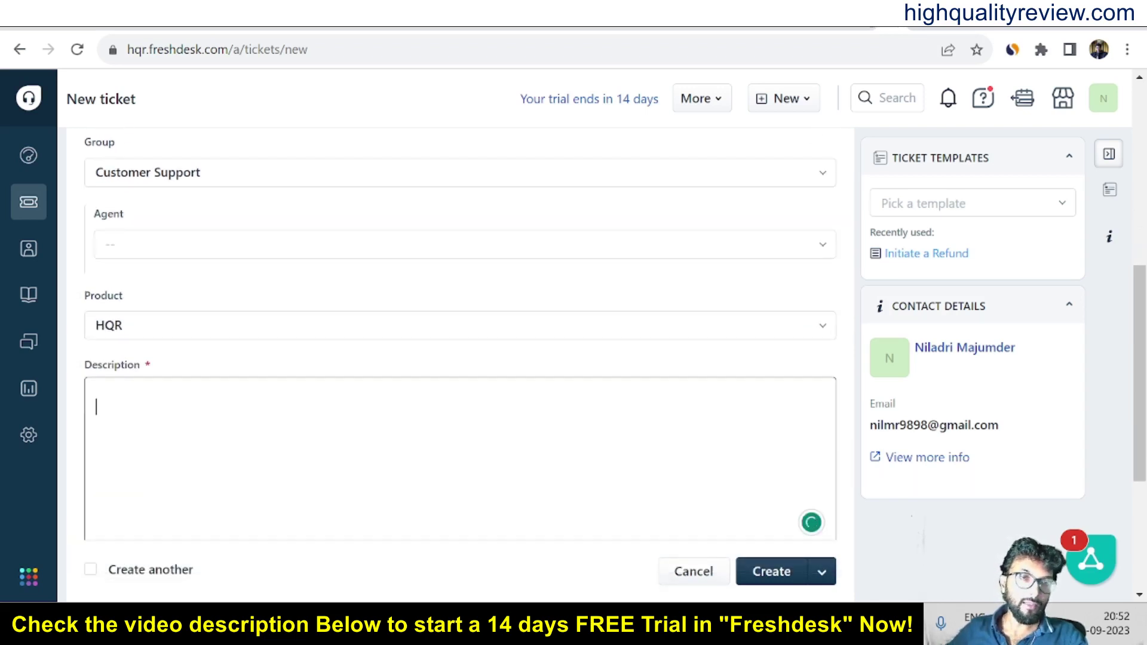
{"action": "scroll", "coordinate": [200, 353], "scroll_direction": "up", "scroll_amount": 5}
{"action": "left_click_drag", "start_coordinate": [310, 279], "coordinate": [68, 290]}
{"action": "key", "text": "ctrl+c"}
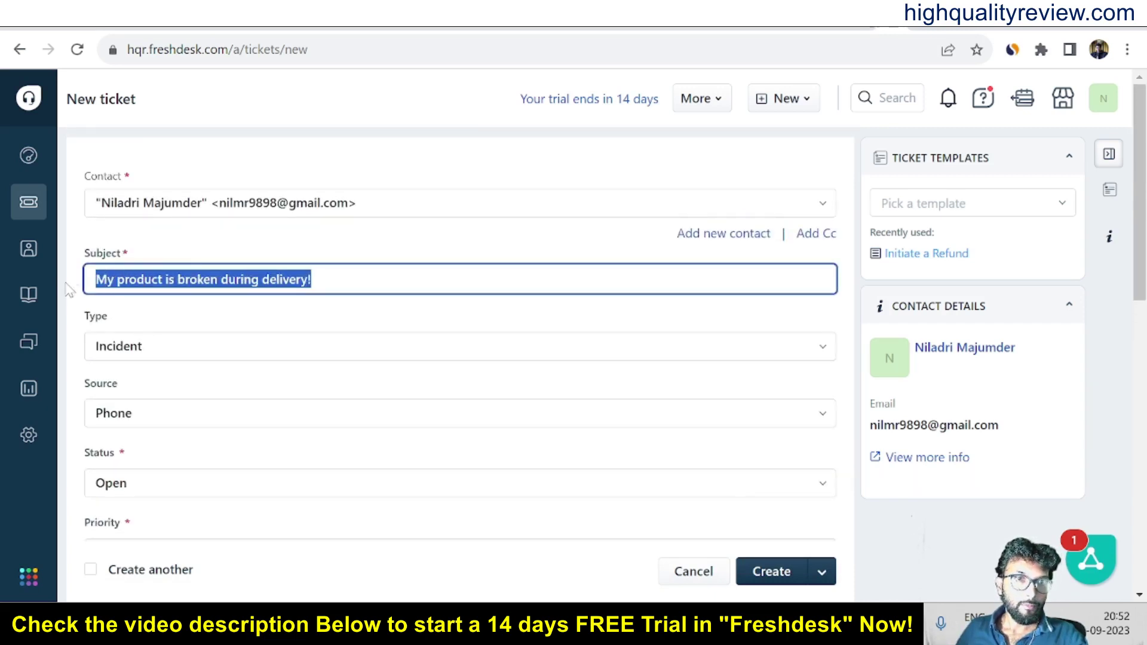
{"action": "left_click", "coordinate": [359, 320]}
{"action": "scroll", "coordinate": [359, 320], "scroll_direction": "down", "scroll_amount": 9}
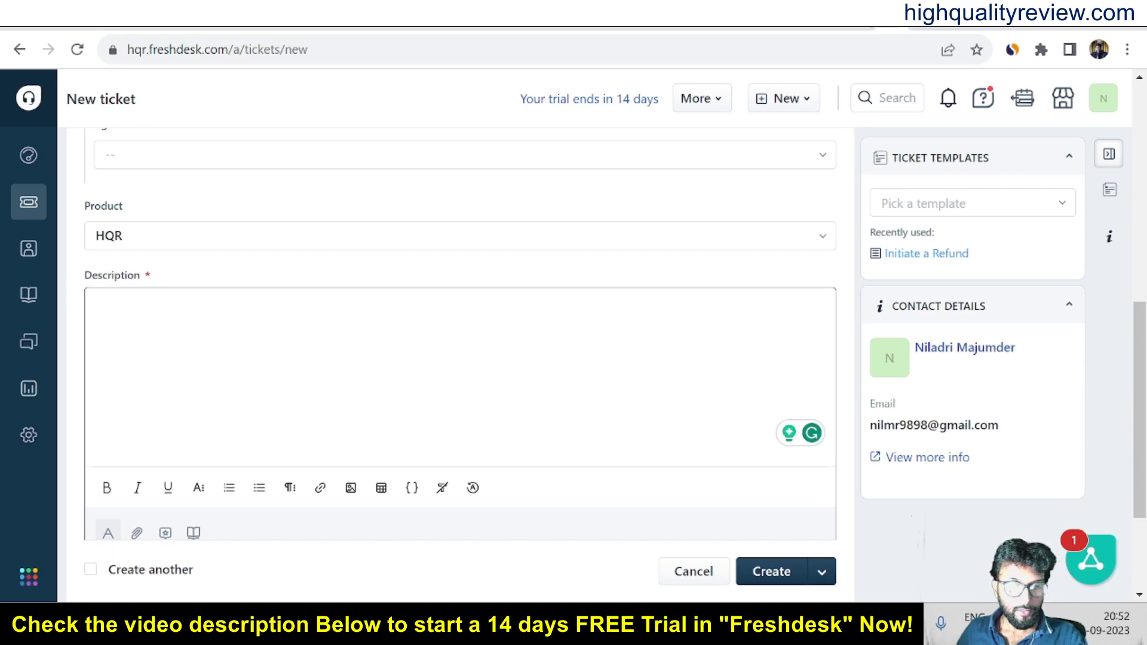
{"action": "key", "text": "ctrl+v"}
Step: Enter 123 as the Reference Number, leave Tags empty, and create the ticket
{"action": "scroll", "coordinate": [368, 292], "scroll_direction": "down", "scroll_amount": 3}
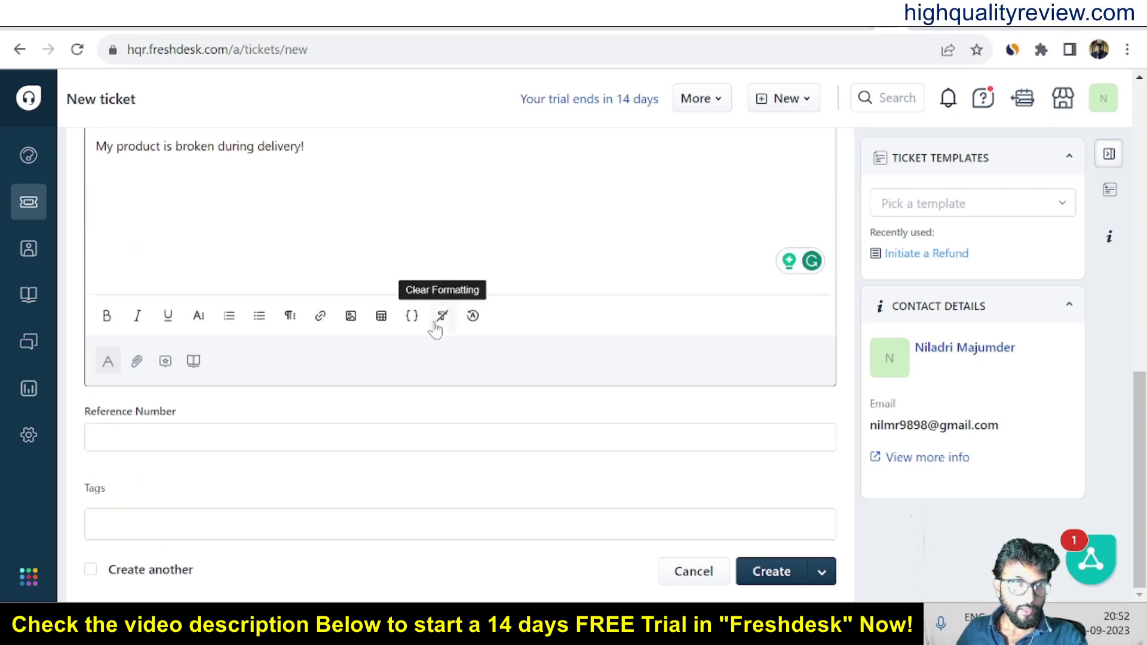
{"action": "left_click", "coordinate": [167, 439]}
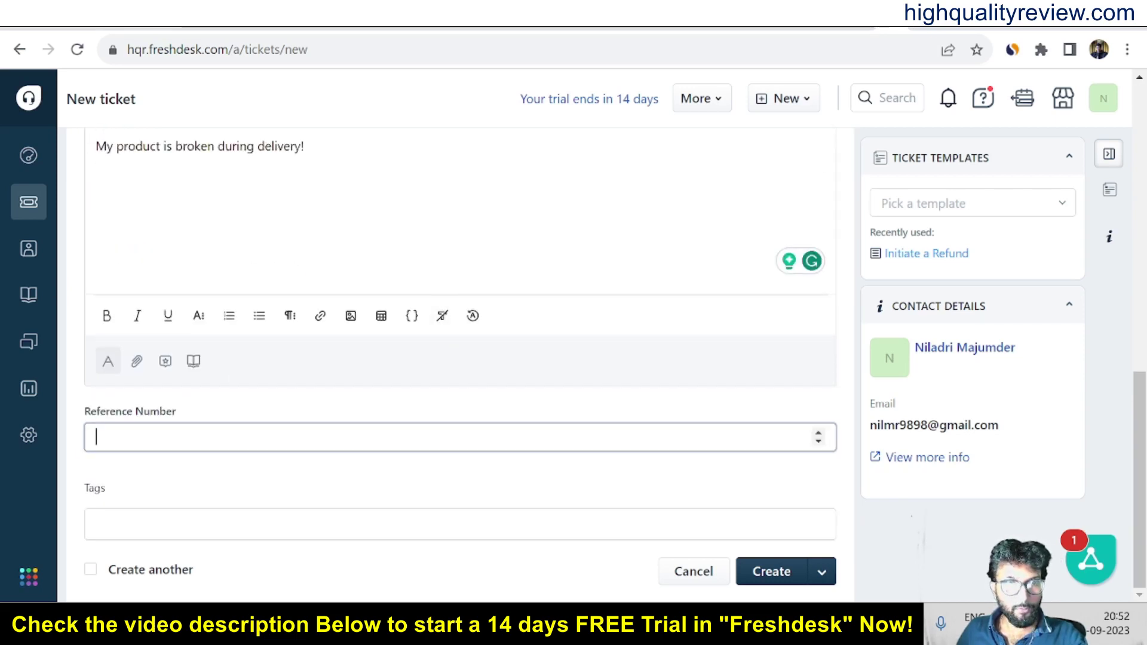
{"action": "type", "text": "123"}
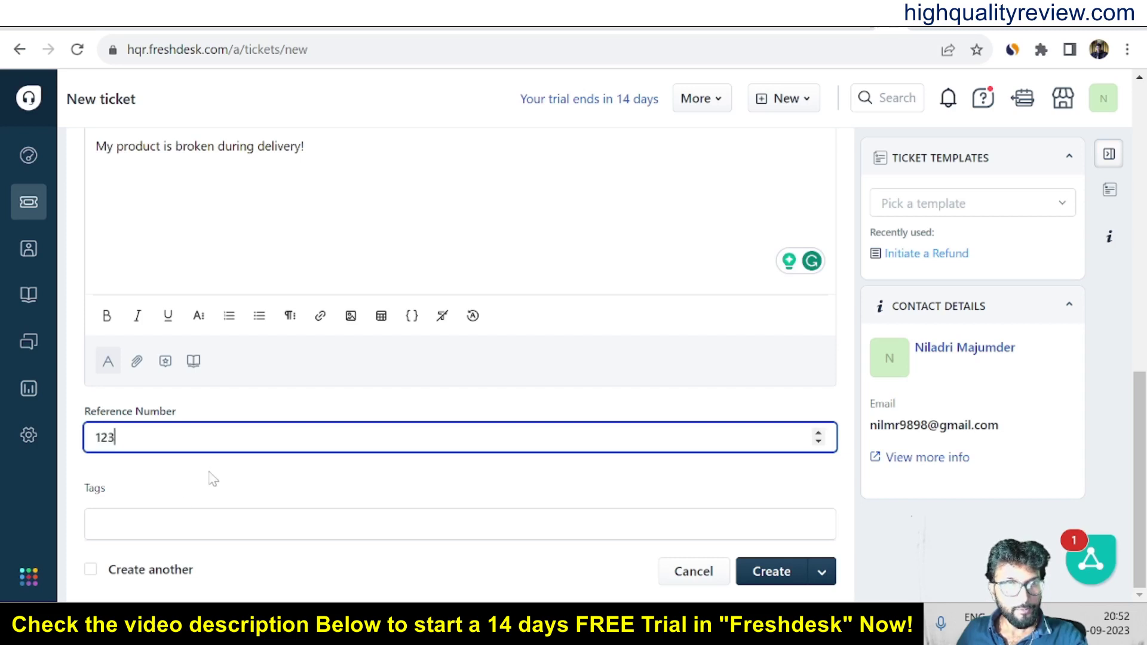
{"action": "left_click", "coordinate": [227, 525]}
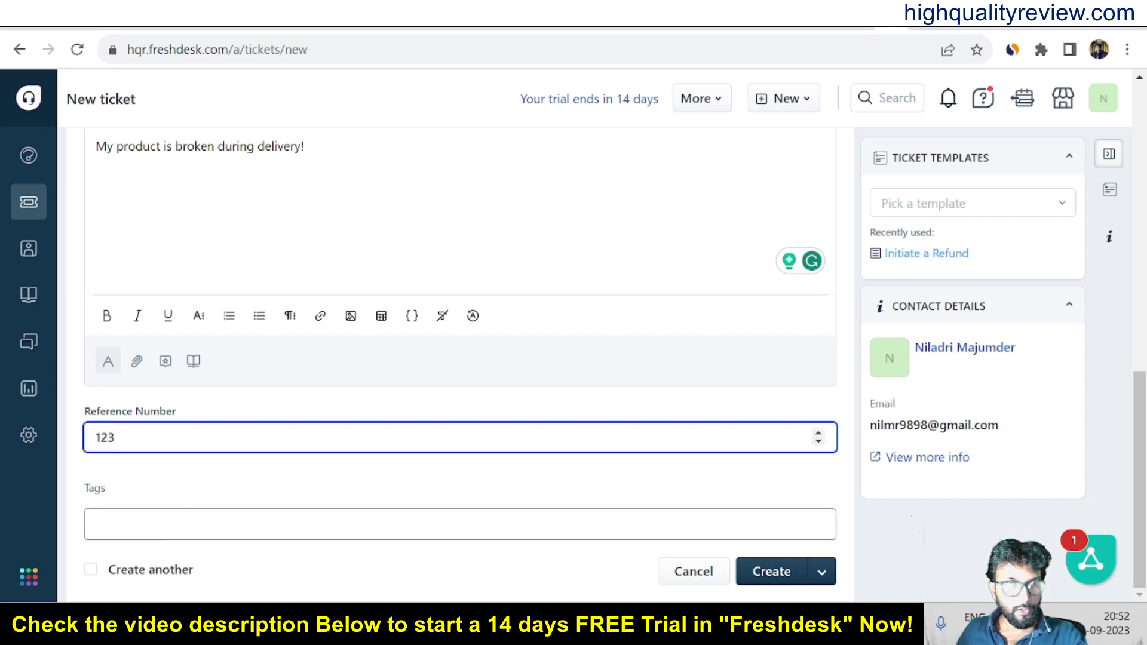
{"action": "left_click", "coordinate": [322, 412]}
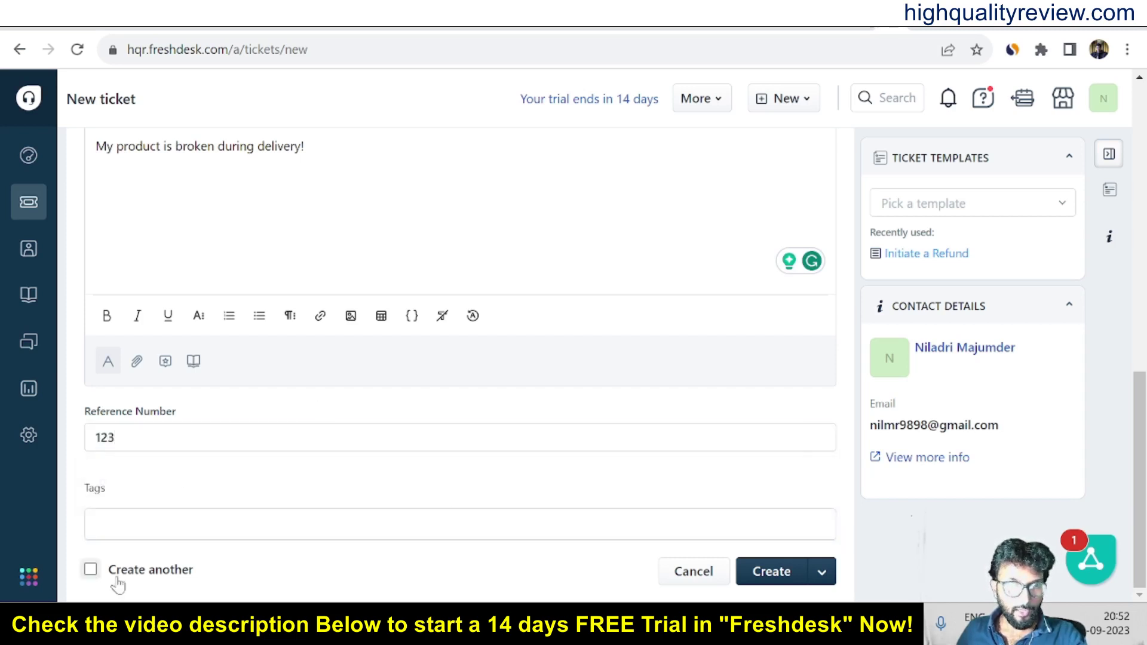
{"action": "left_click", "coordinate": [766, 571]}
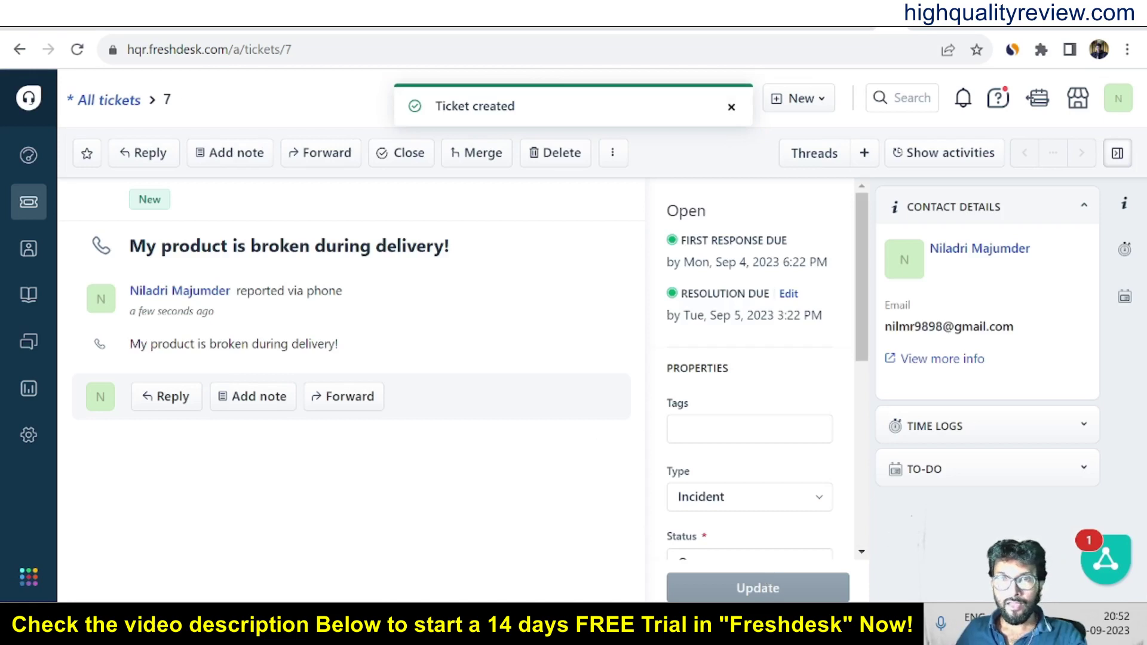
Step: Review the created ticket's properties, from Type and Status down to Product and Reference Number
{"action": "scroll", "coordinate": [717, 383], "scroll_direction": "down", "scroll_amount": 3}
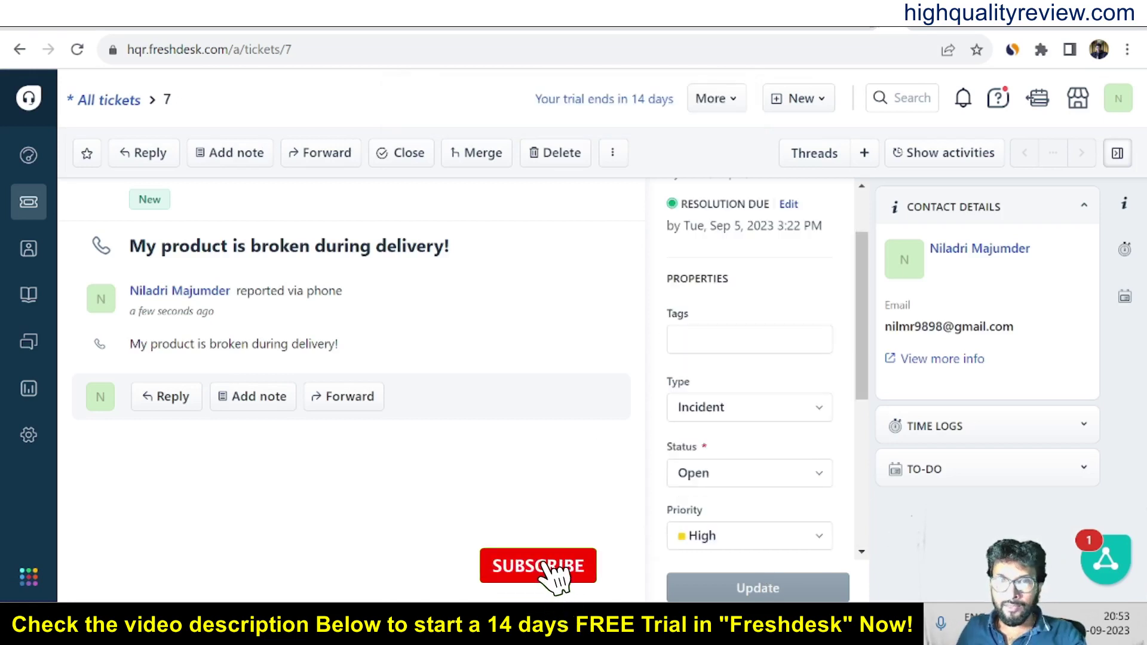
{"action": "scroll", "coordinate": [741, 406], "scroll_direction": "down", "scroll_amount": 2}
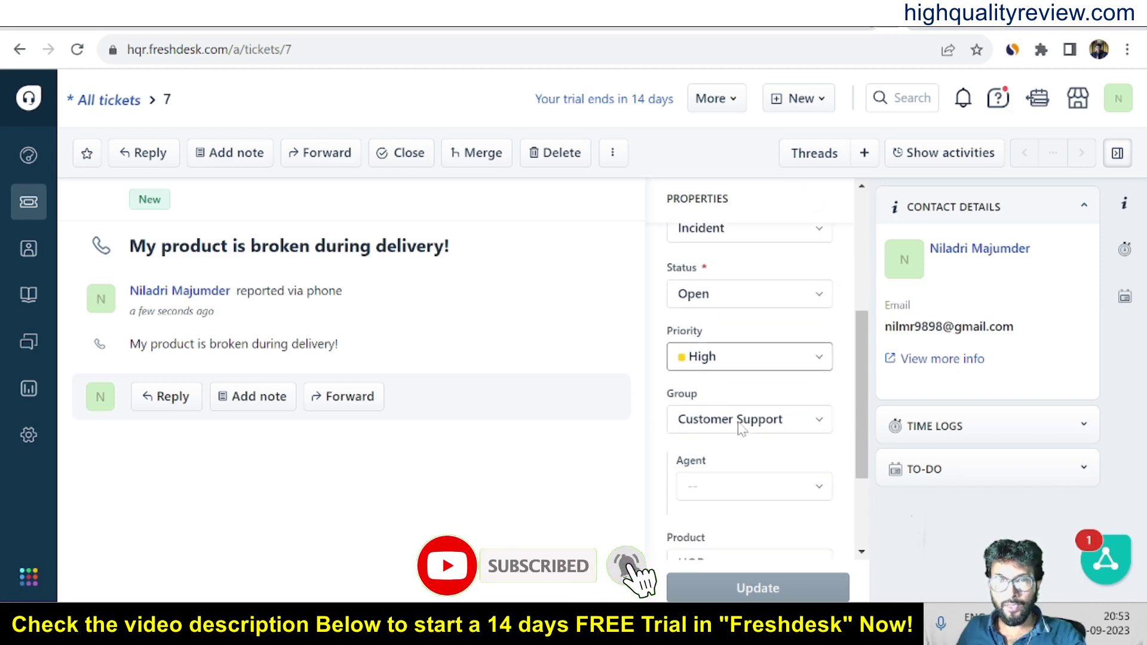
{"action": "scroll", "coordinate": [729, 371], "scroll_direction": "down", "scroll_amount": 2}
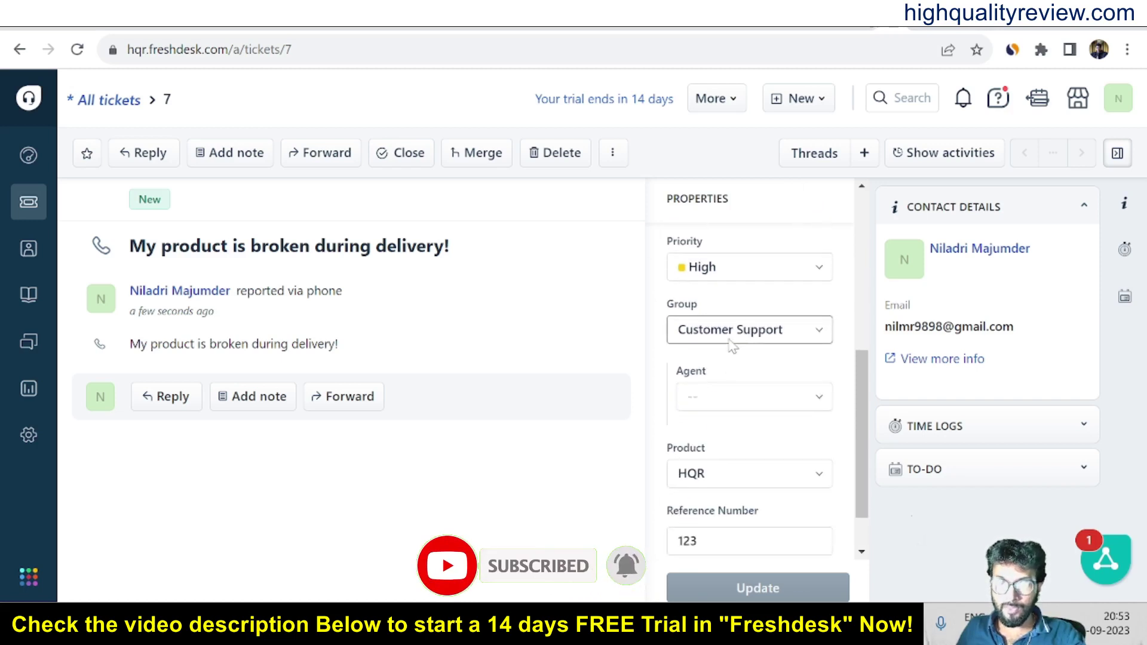
{"action": "scroll", "coordinate": [730, 347], "scroll_direction": "down", "scroll_amount": 1}
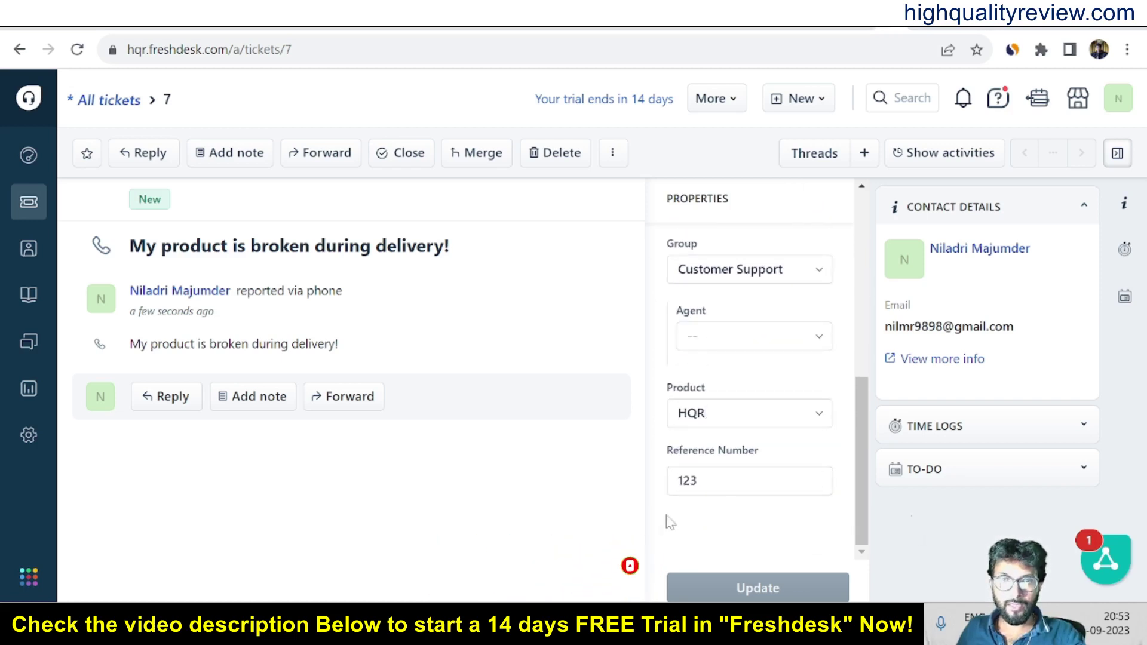